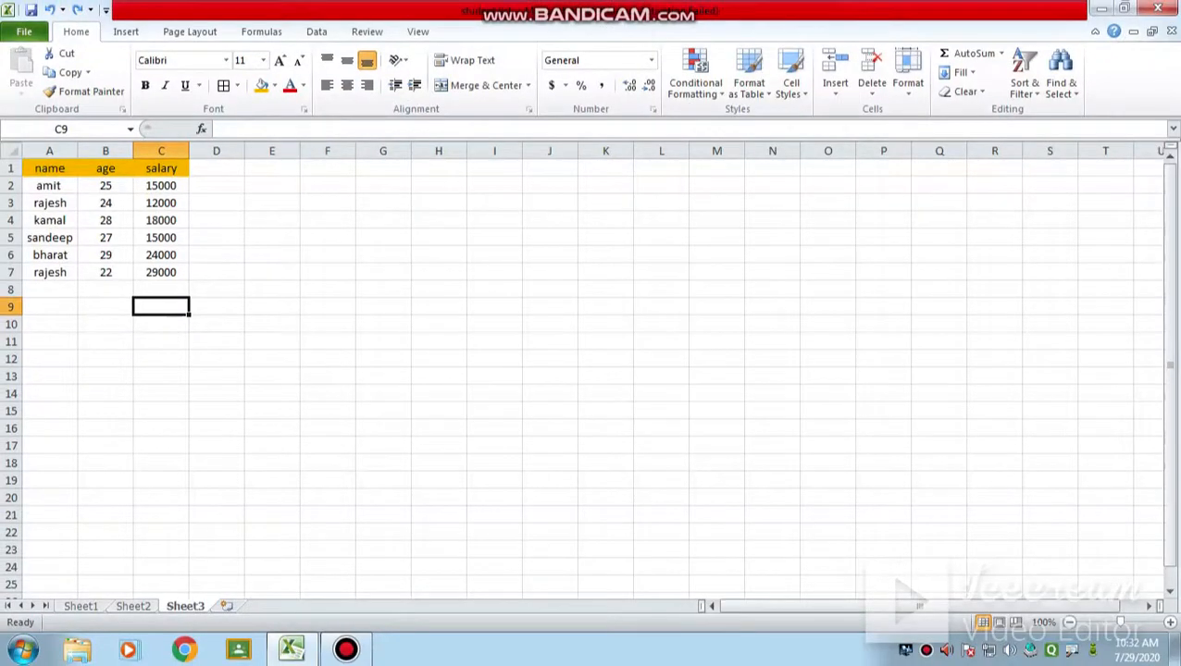
Step: Sort the table in A1:C7 by name from A to Z, and re-sort it from Z to A
left_click(50, 169)
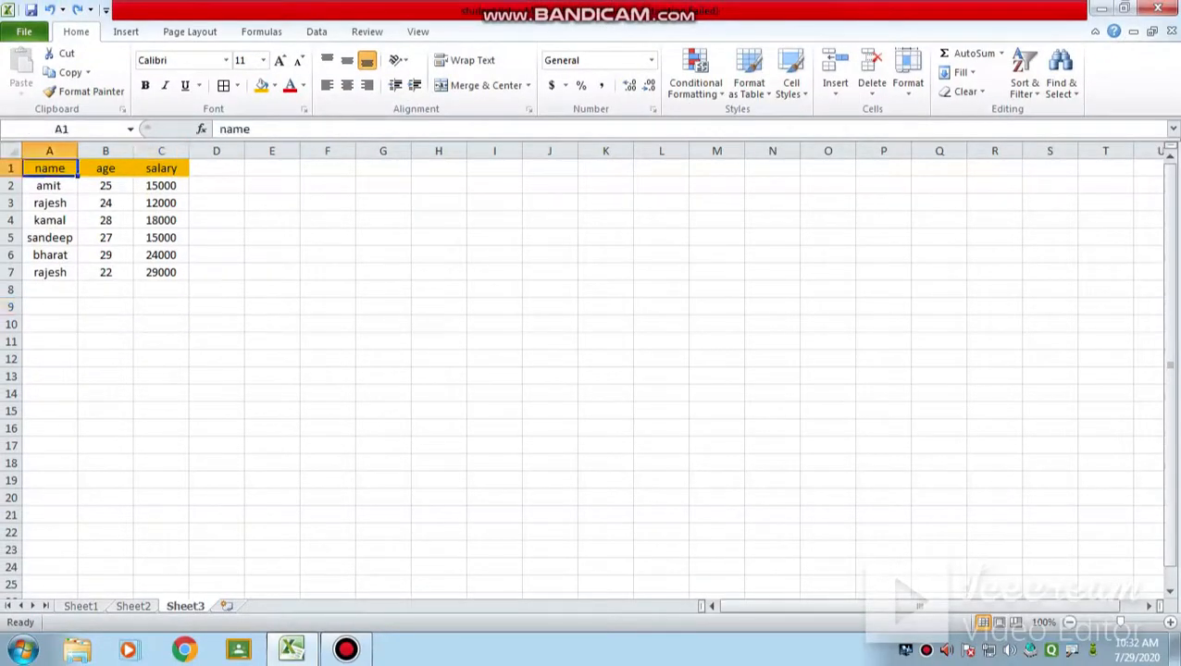
left_click_drag(50, 168, 161, 272)
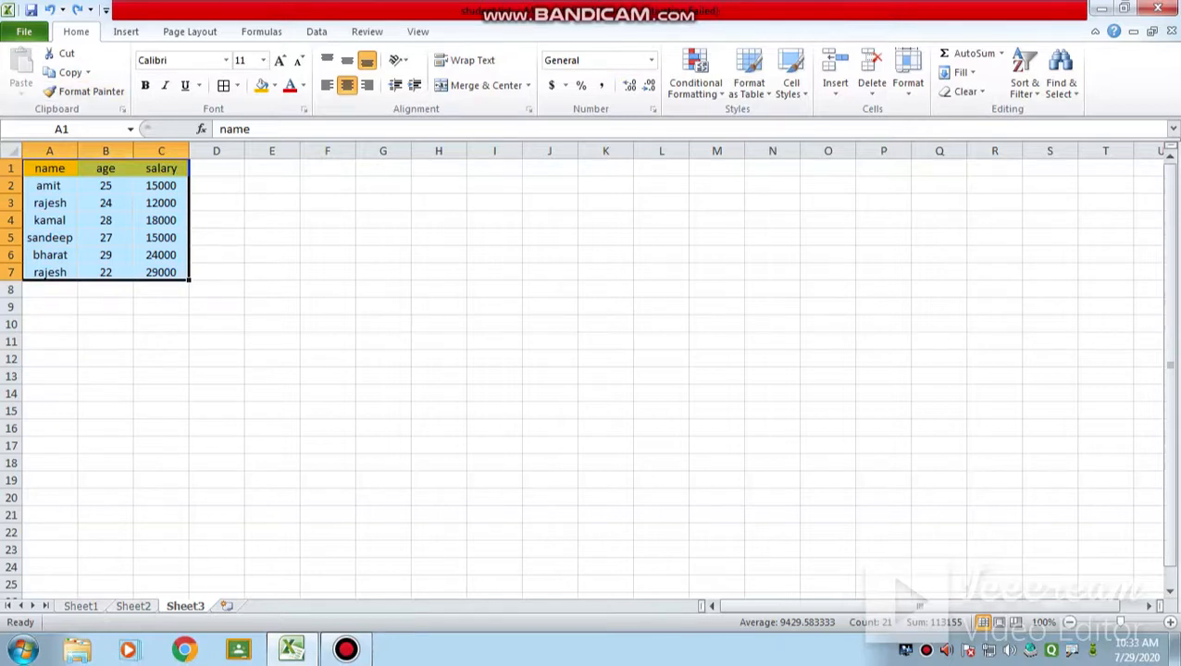
key("alt")
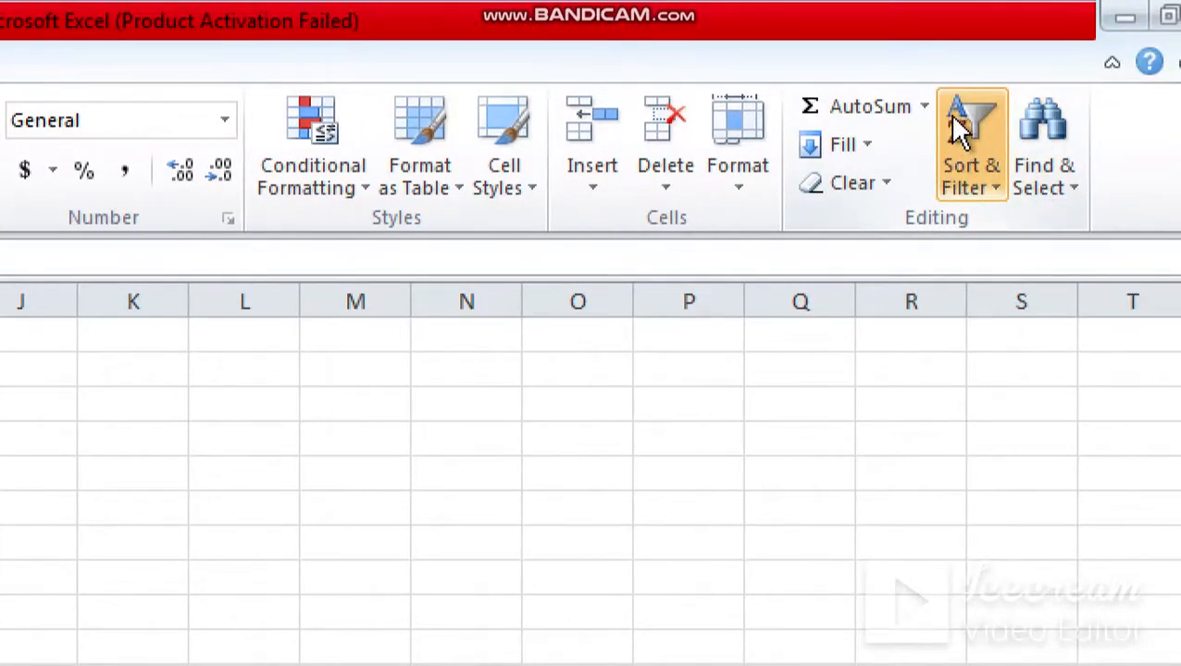
left_click(995, 197)
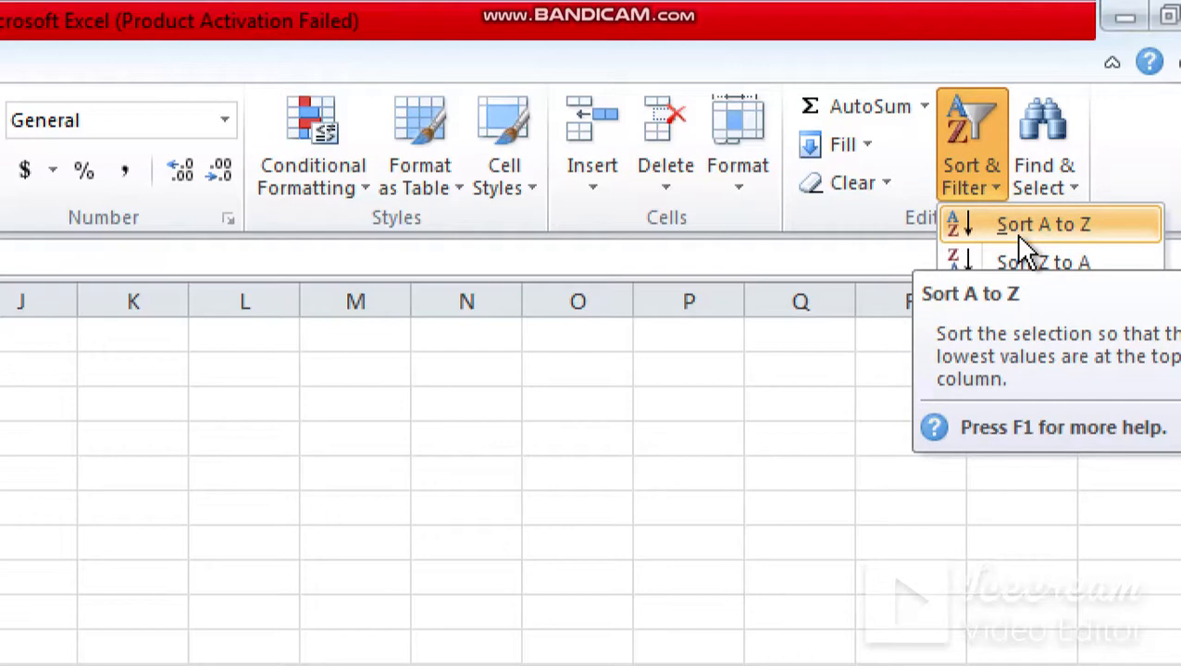
left_click(1019, 236)
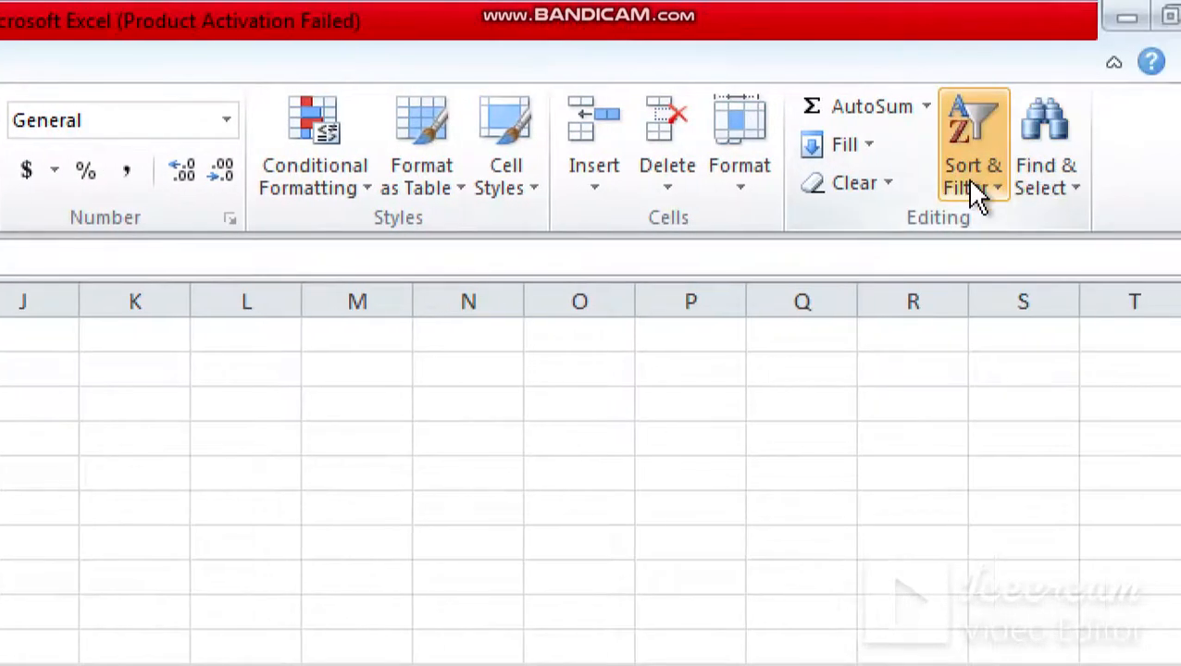
left_click(992, 187)
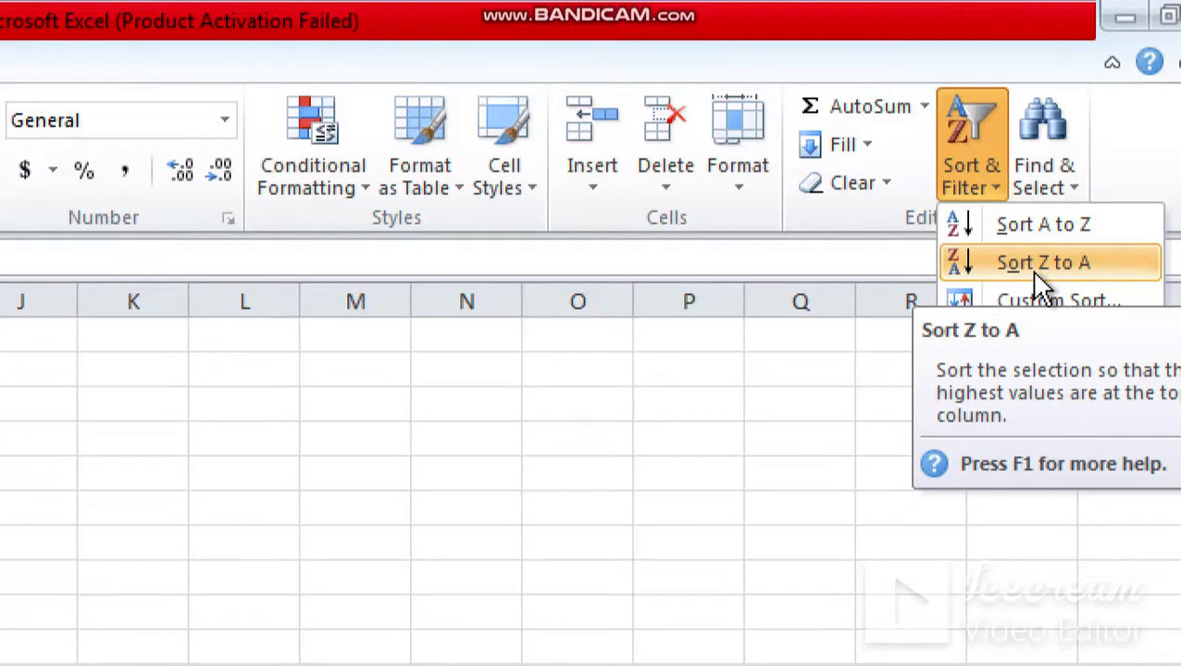
left_click(1036, 272)
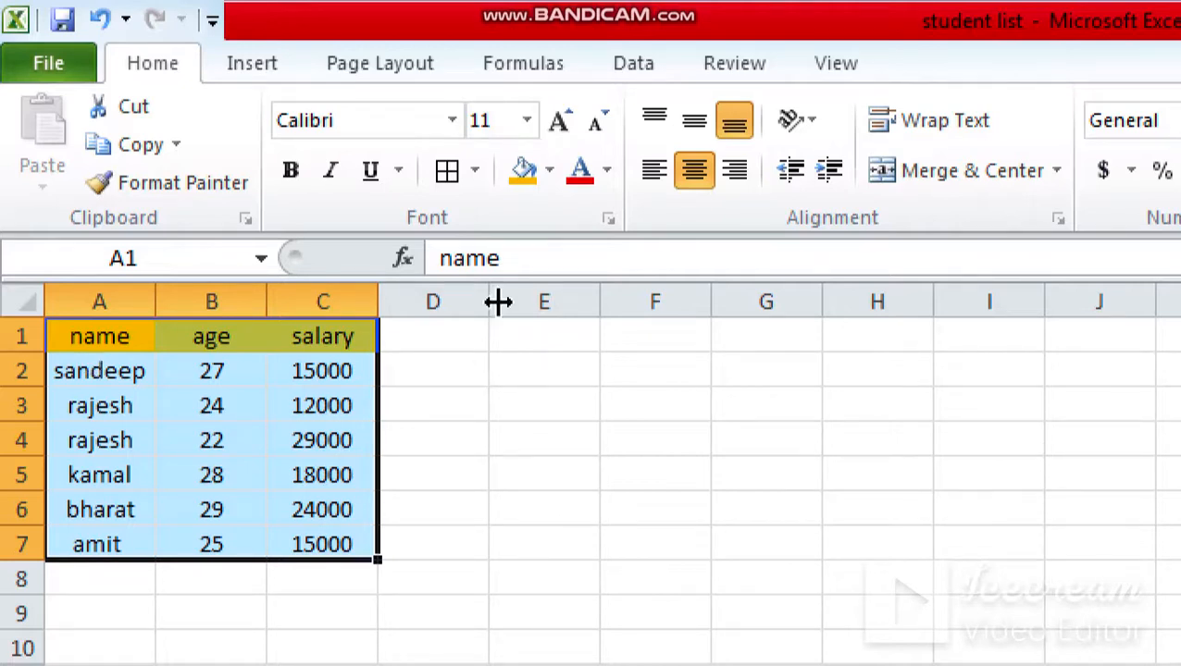
left_click(626, 74)
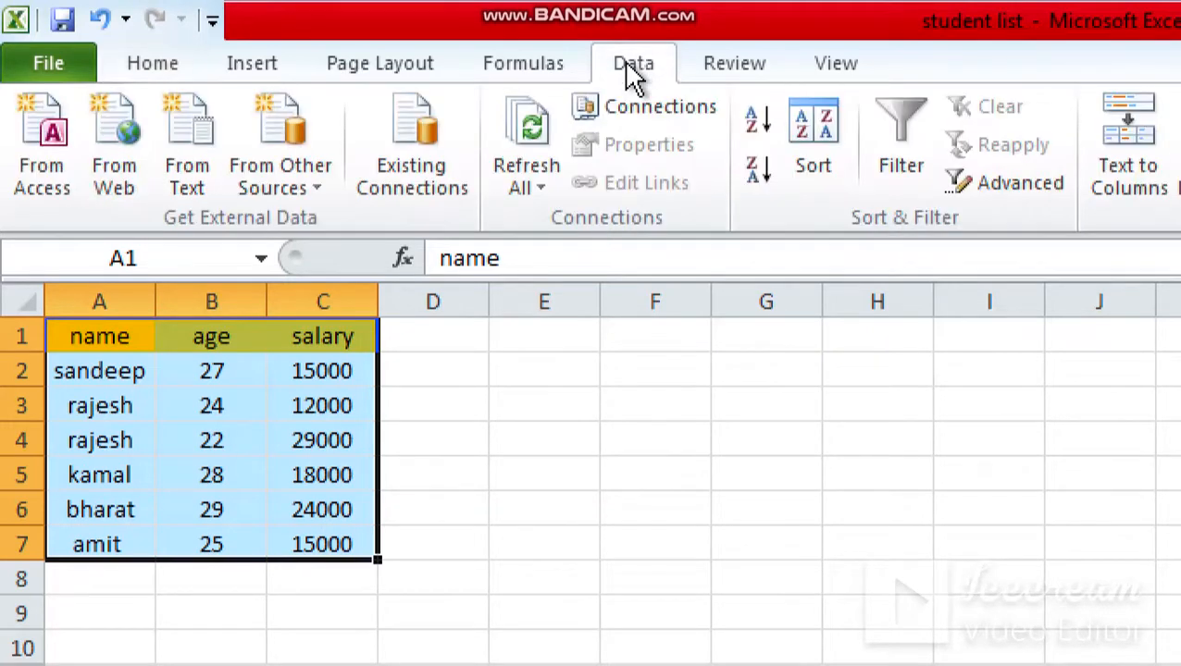
left_click(807, 174)
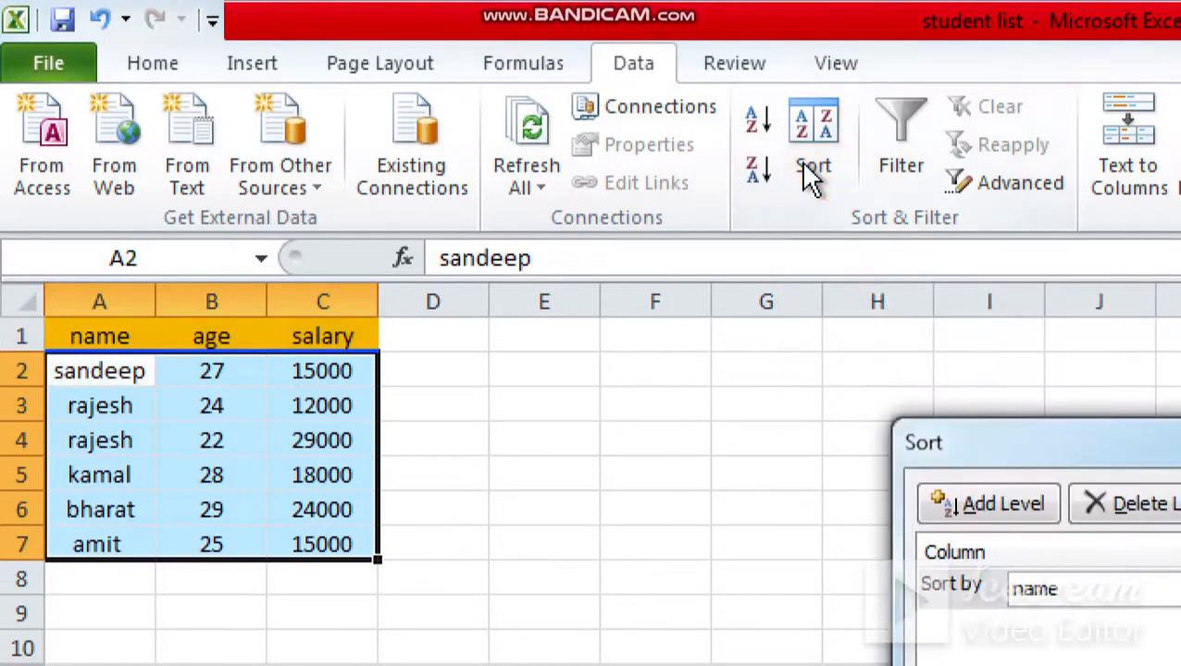
left_click_drag(988, 464, 265, 176)
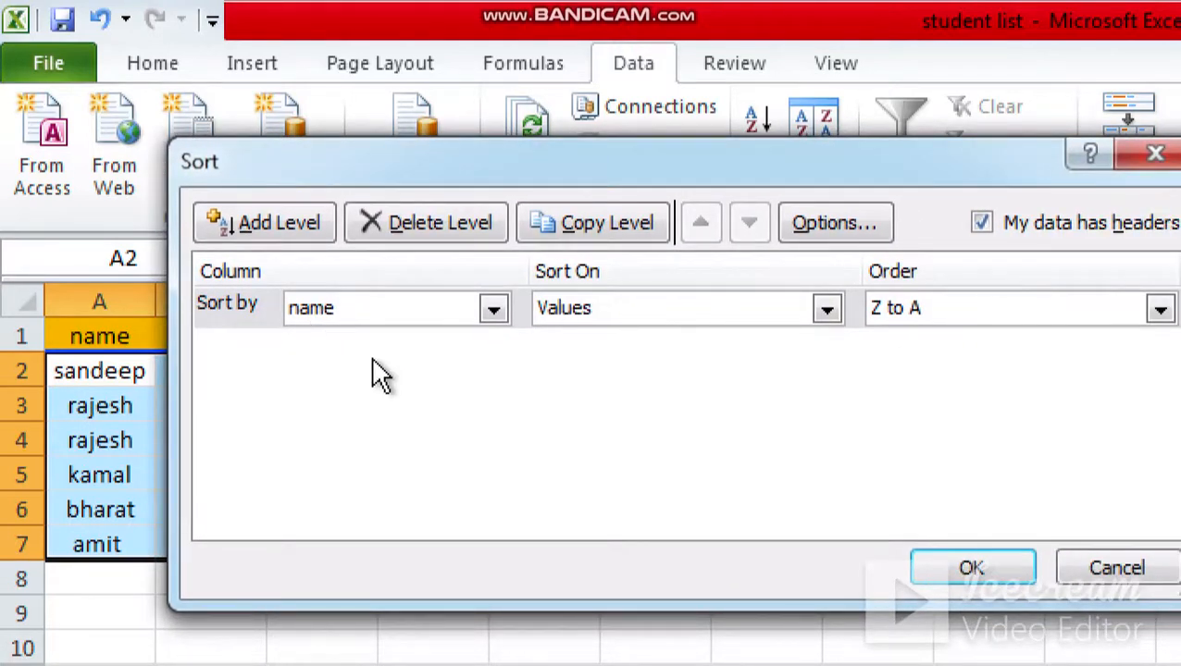
left_click(495, 309)
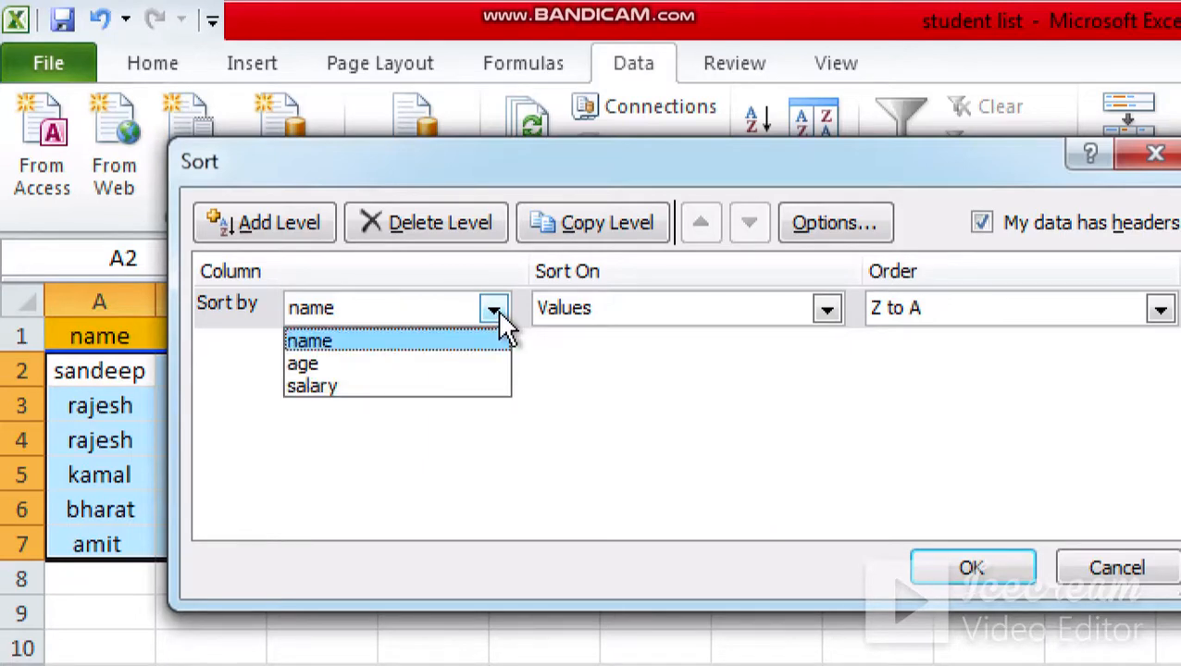
left_click(337, 340)
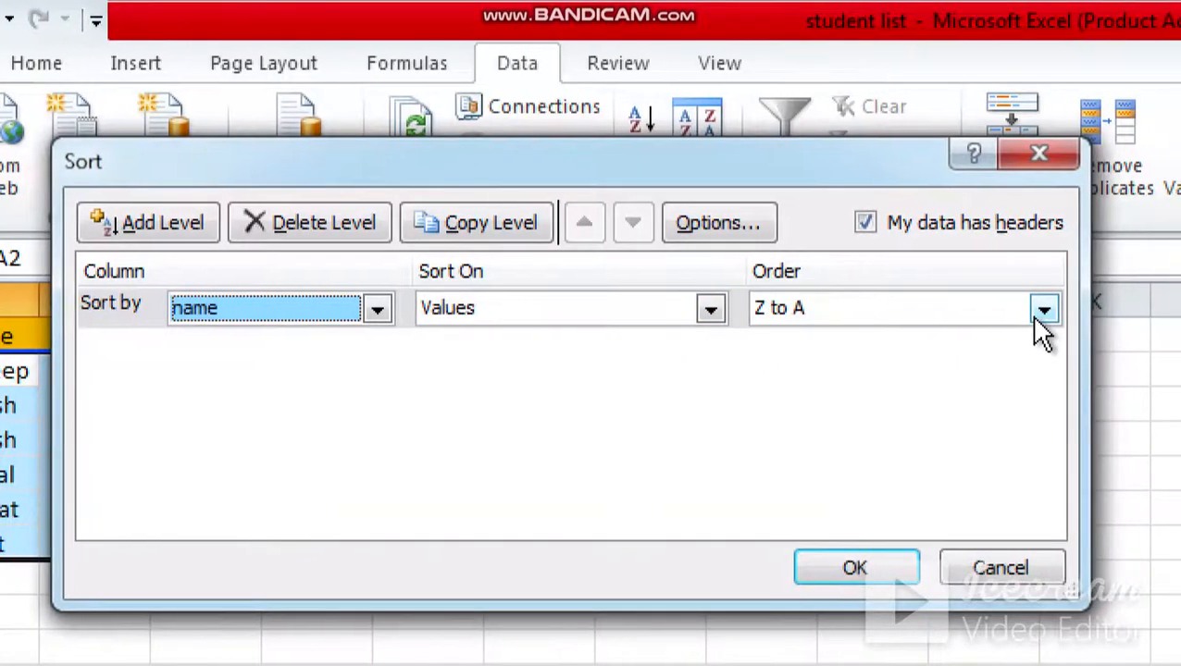
left_click(1062, 314)
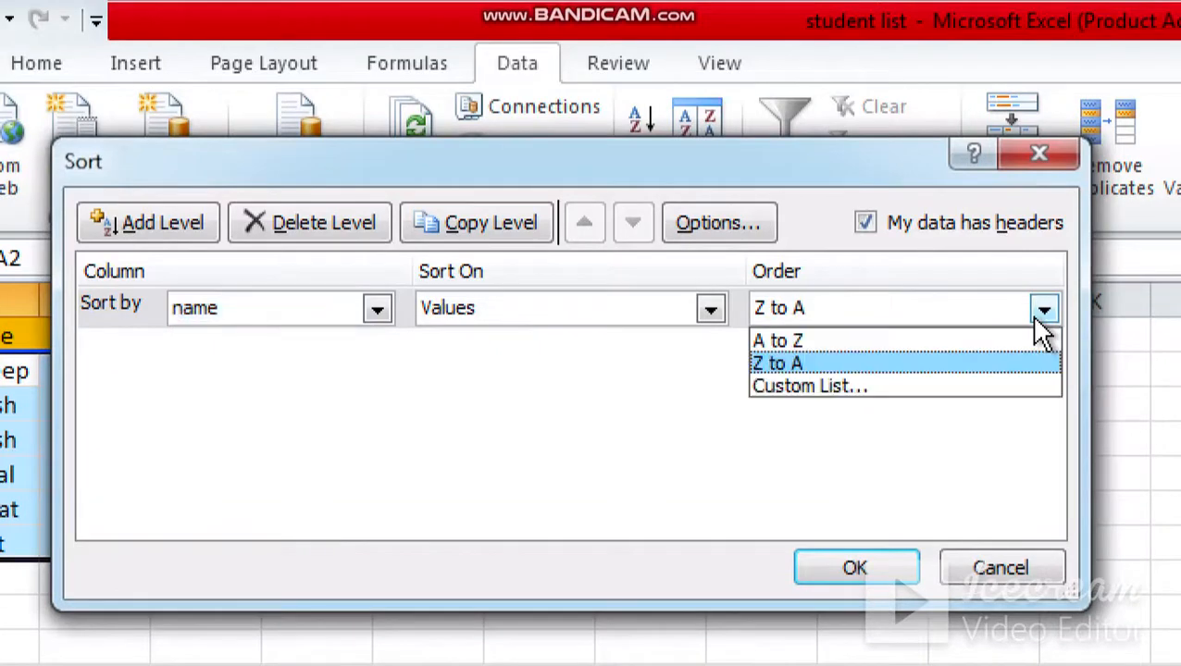
left_click(824, 341)
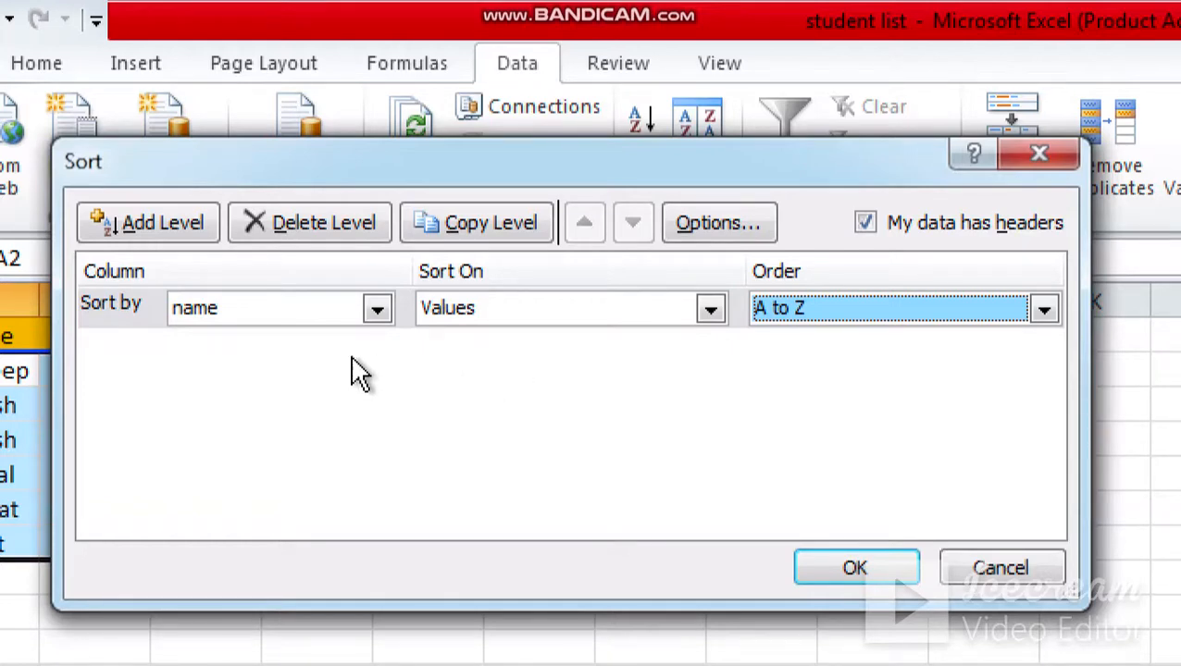
left_click(165, 234)
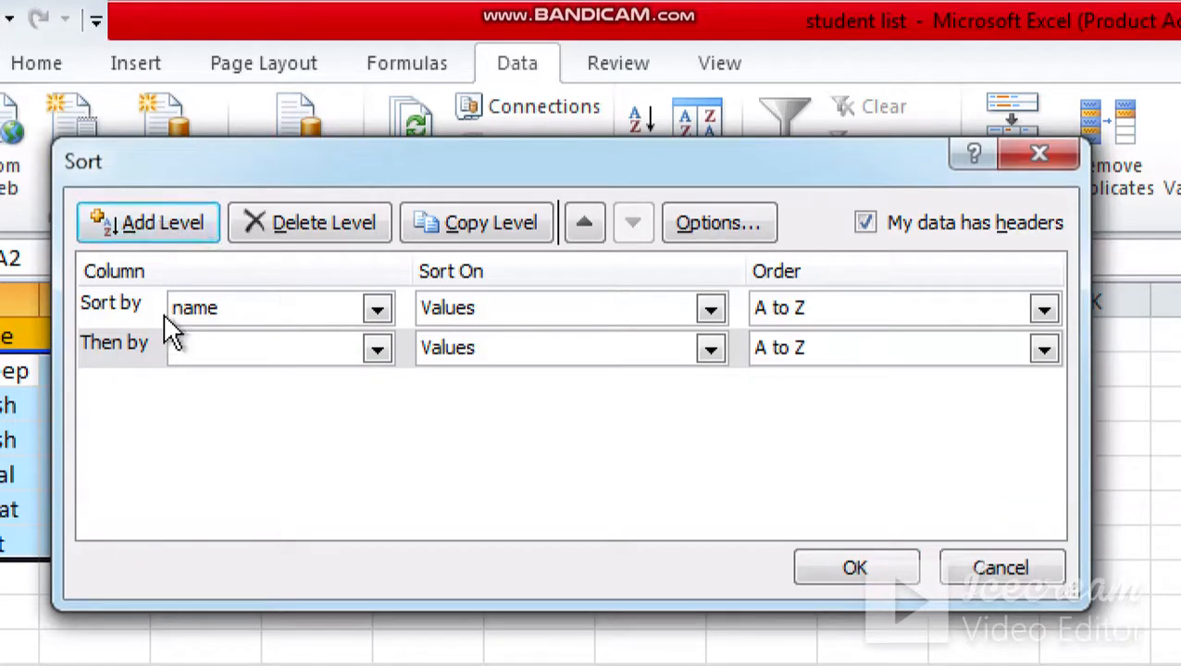
left_click(377, 350)
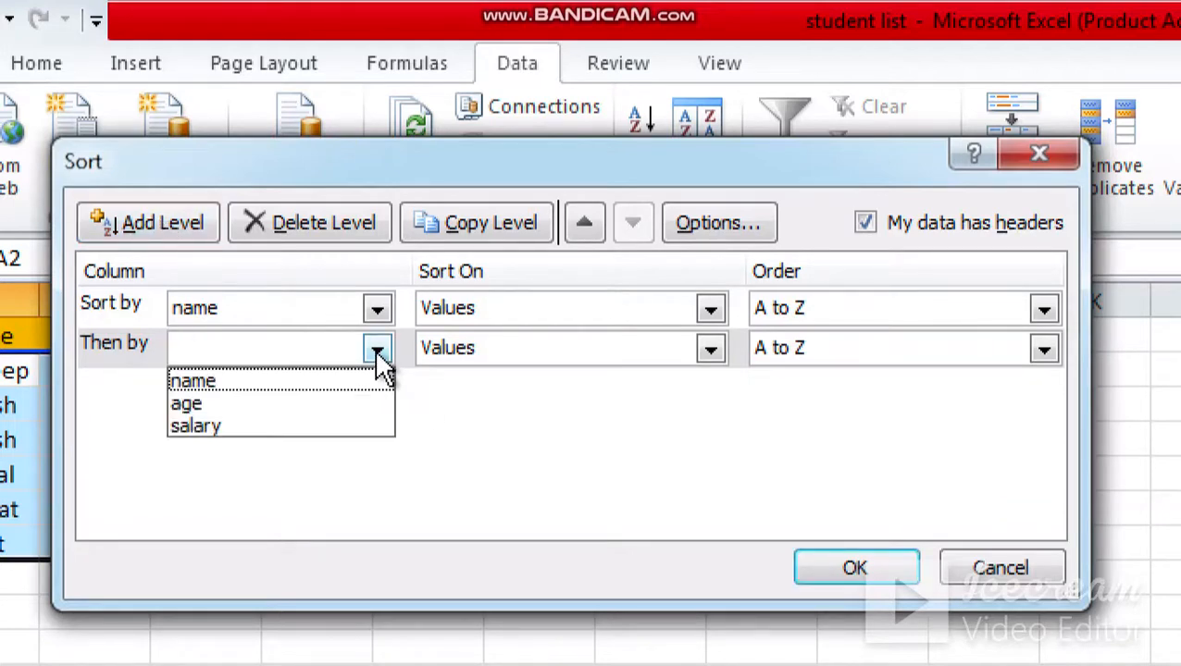
left_click(206, 404)
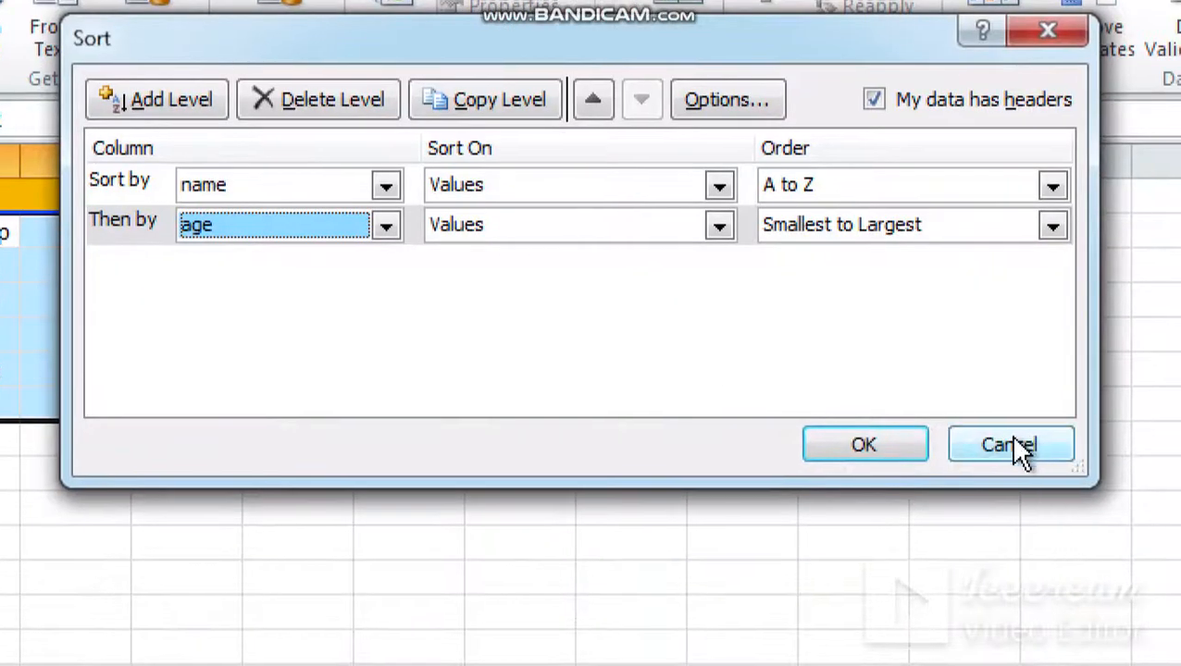
left_click(1010, 446)
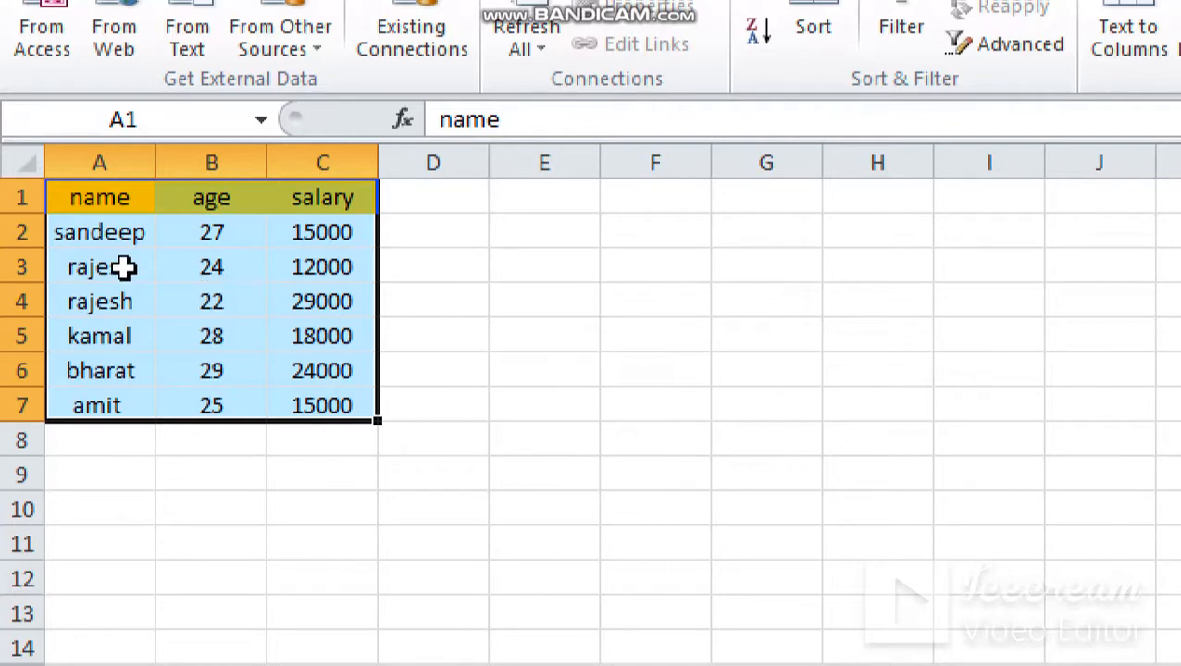
Step: Select A1:C7 and apply a custom sort by the name column's values in A to Z order
left_click_drag(121, 199, 309, 406)
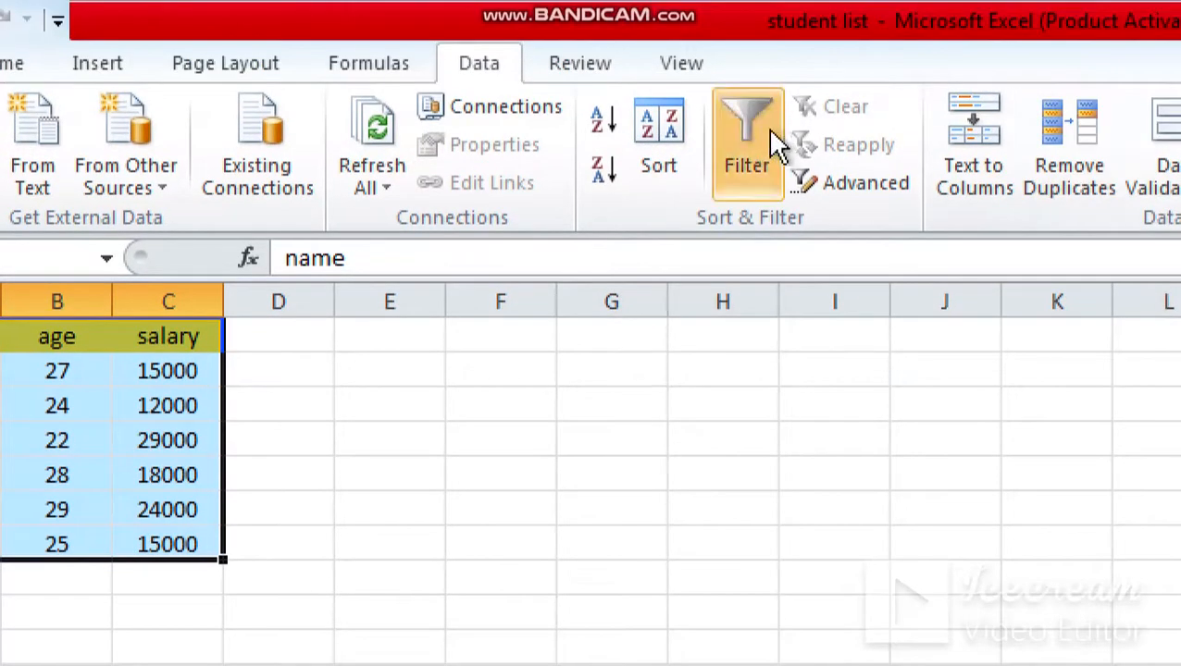
left_click(646, 139)
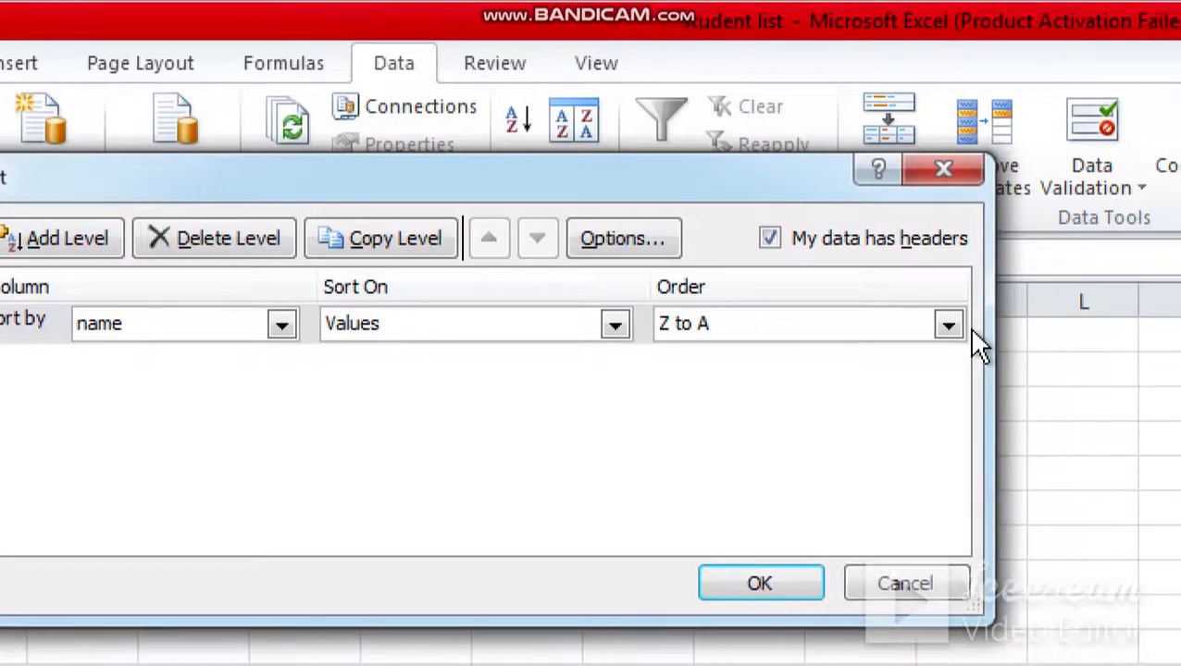
left_click(950, 334)
left_click(698, 356)
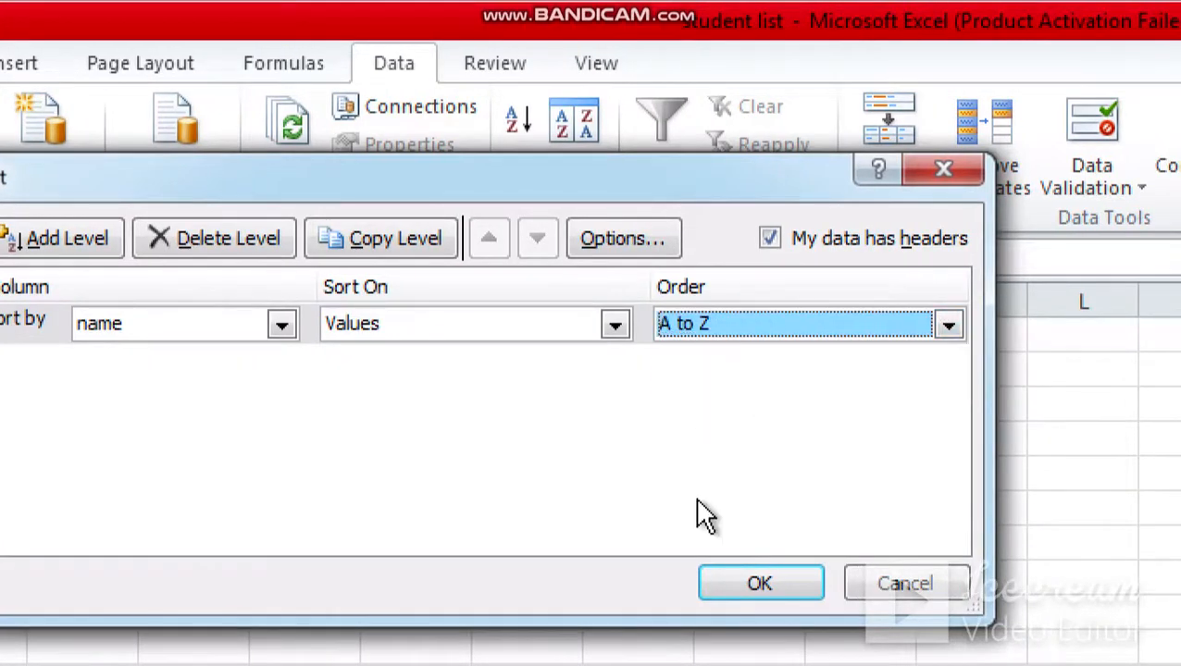
left_click(726, 519)
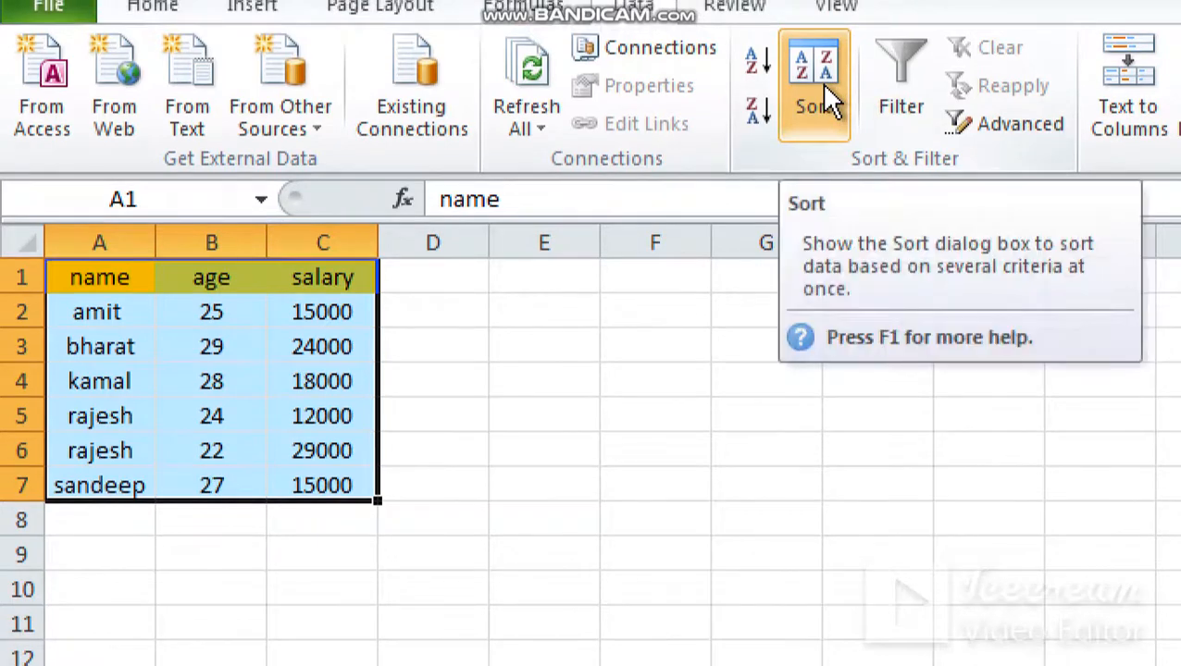
Step: Add age as a second sort level after name, ordered Smallest to Largest, and apply the sort
left_click(827, 98)
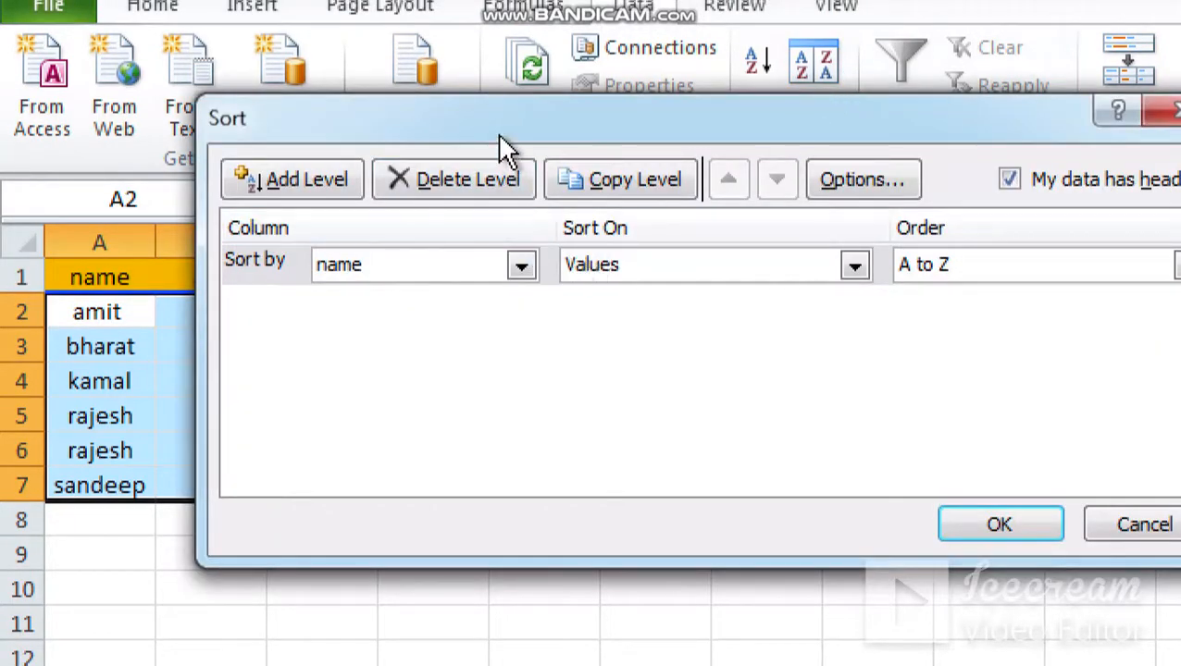
left_click_drag(497, 133, 336, 104)
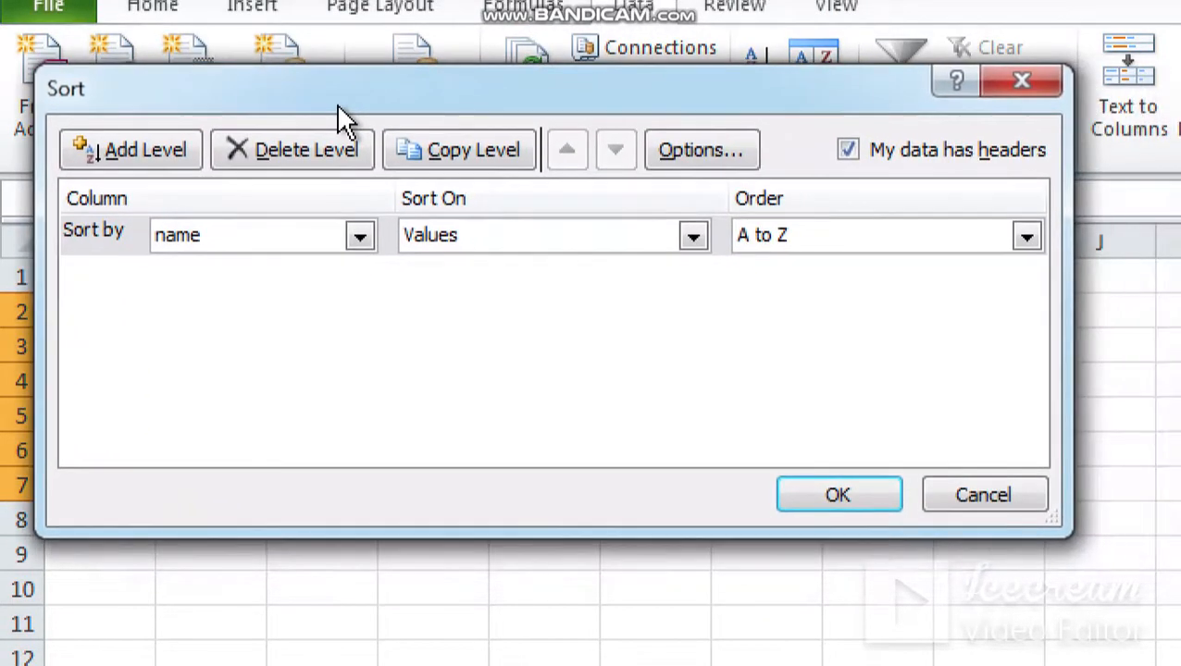
left_click(165, 155)
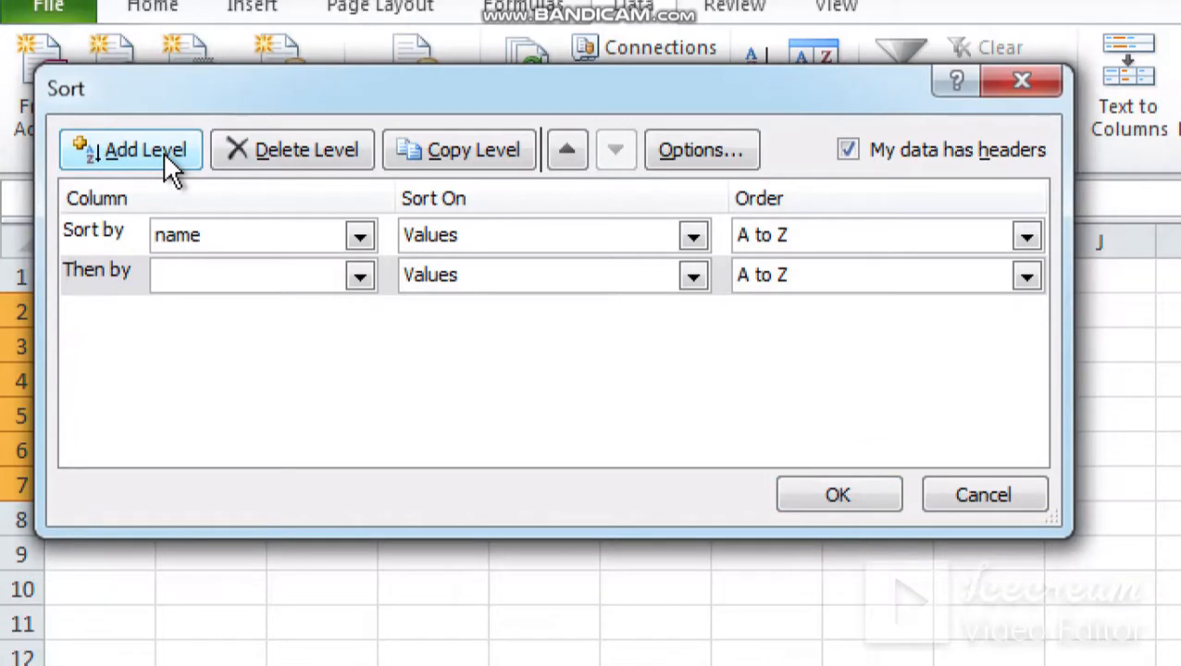
left_click(368, 283)
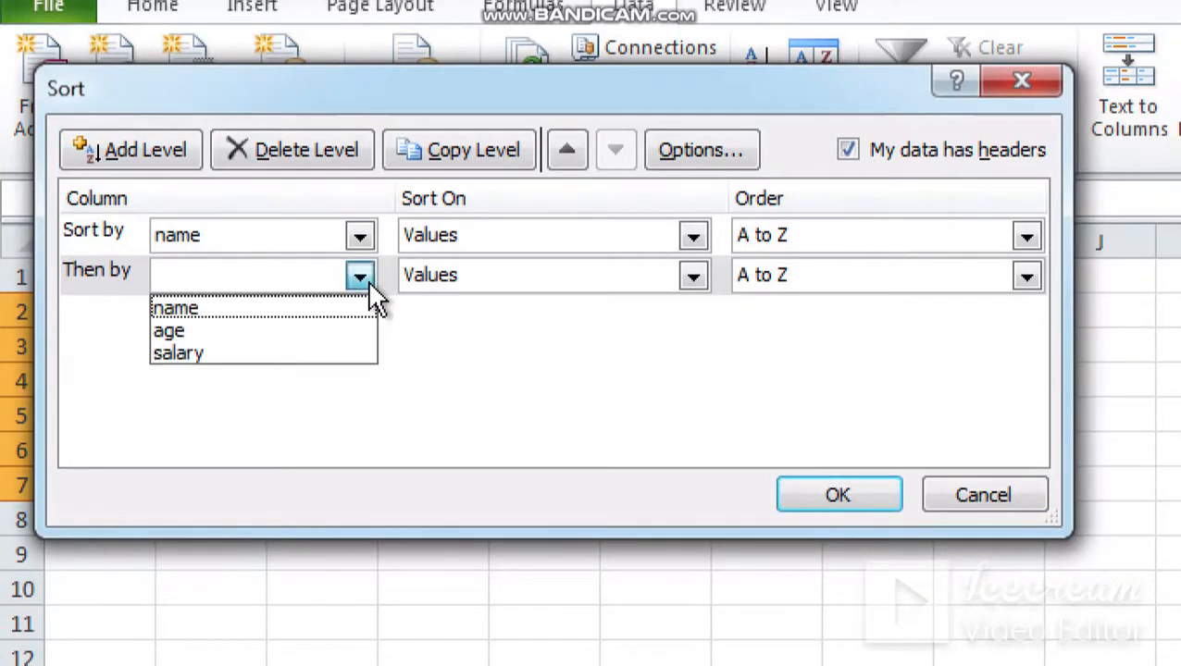
left_click(191, 334)
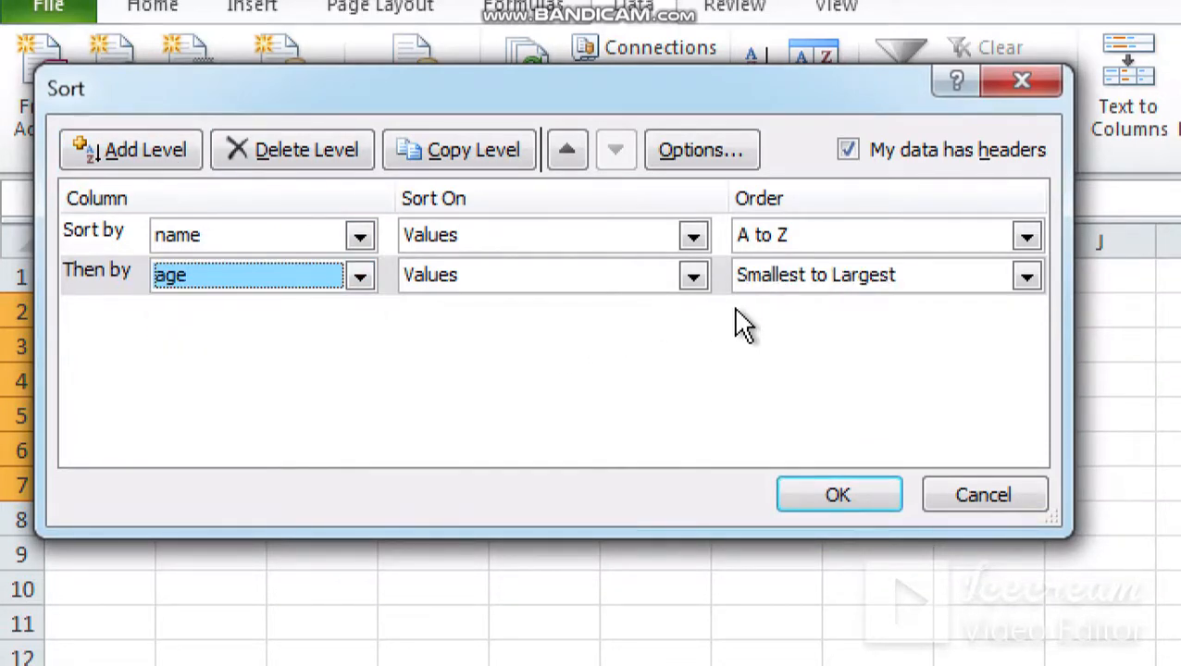
left_click(850, 496)
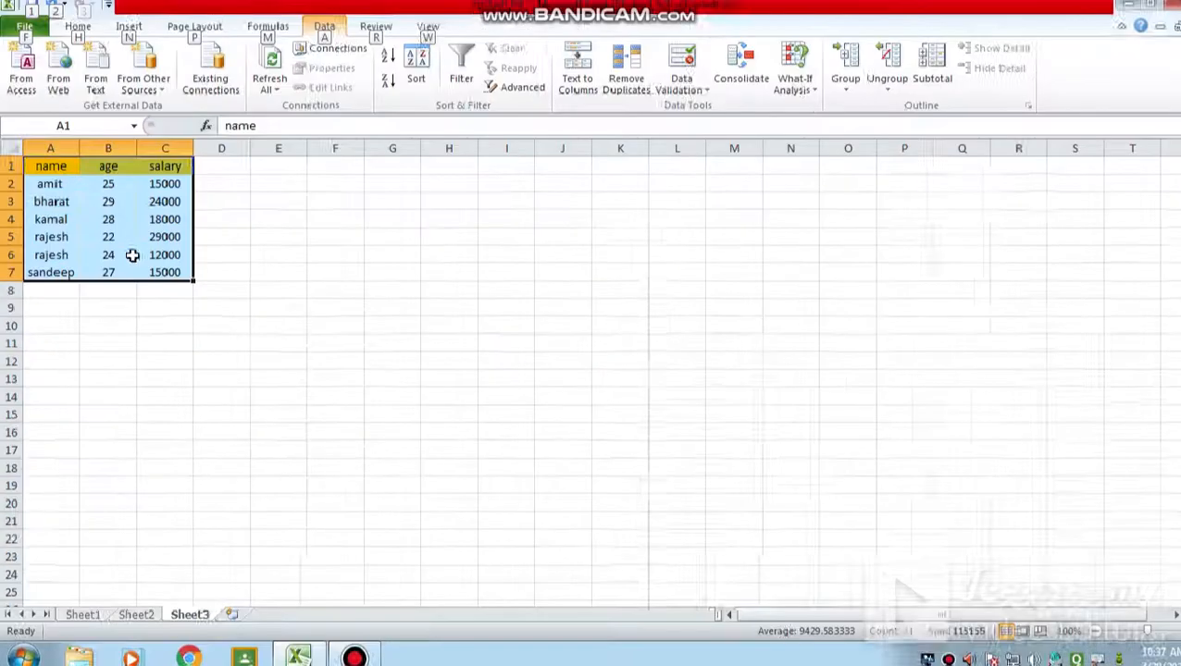
Step: Toggle the sort's "My data has headers" option off and back on, and reapply the name and age sort
key("alt")
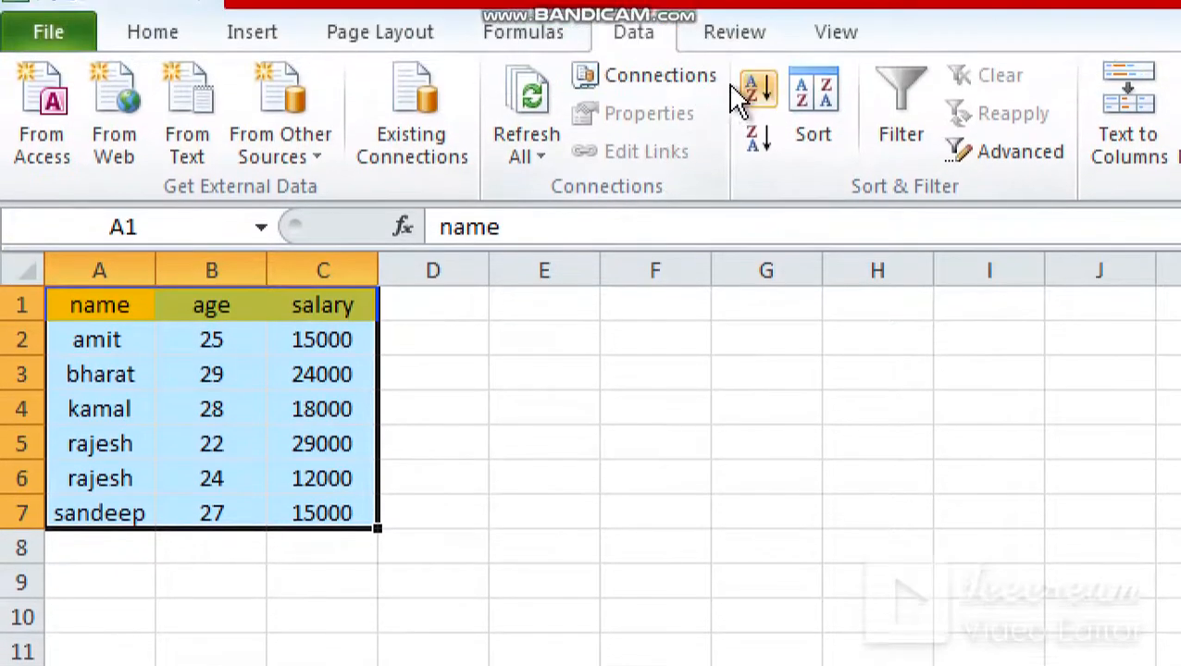
left_click(813, 113)
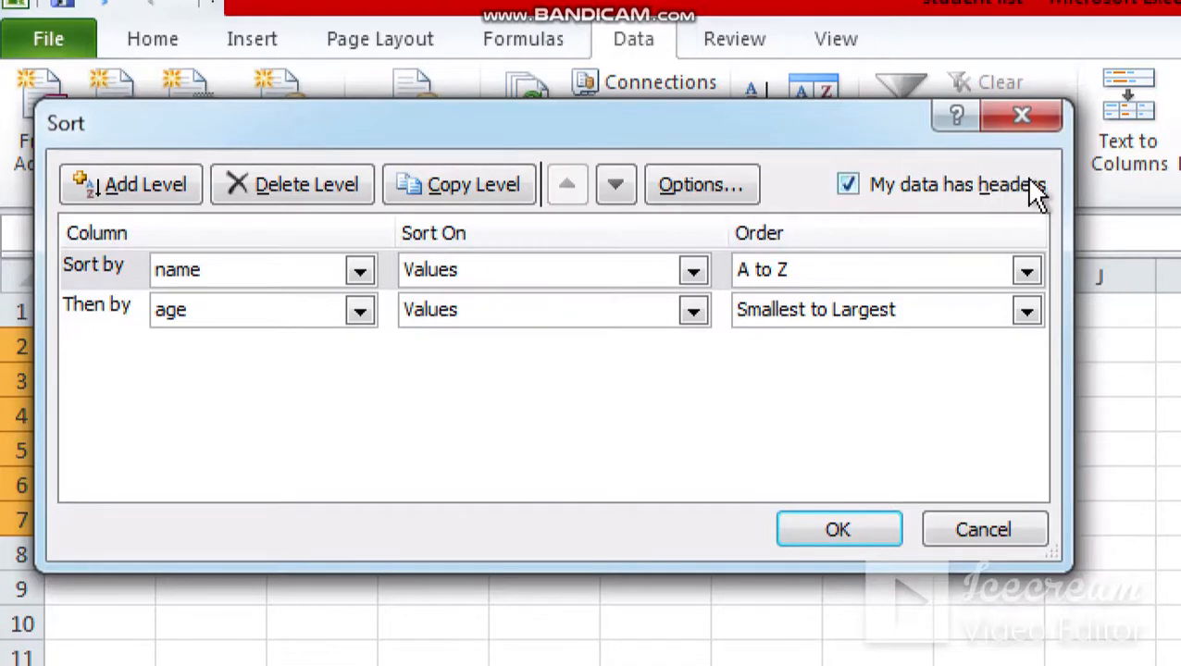
left_click(847, 186)
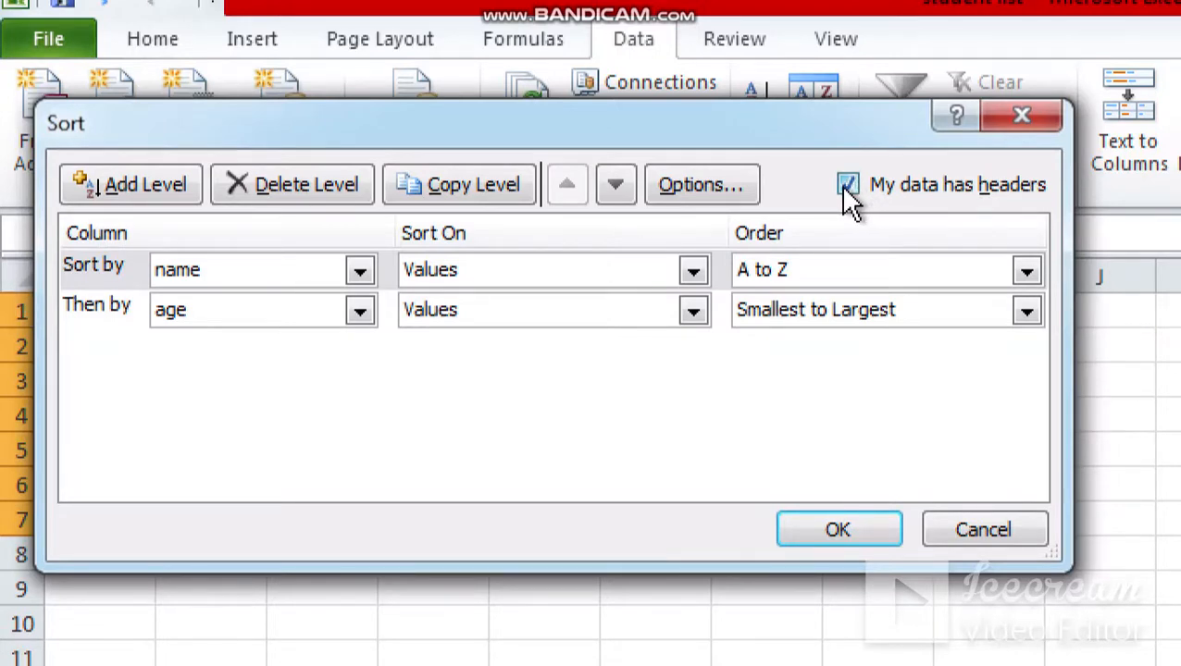
left_click(847, 186)
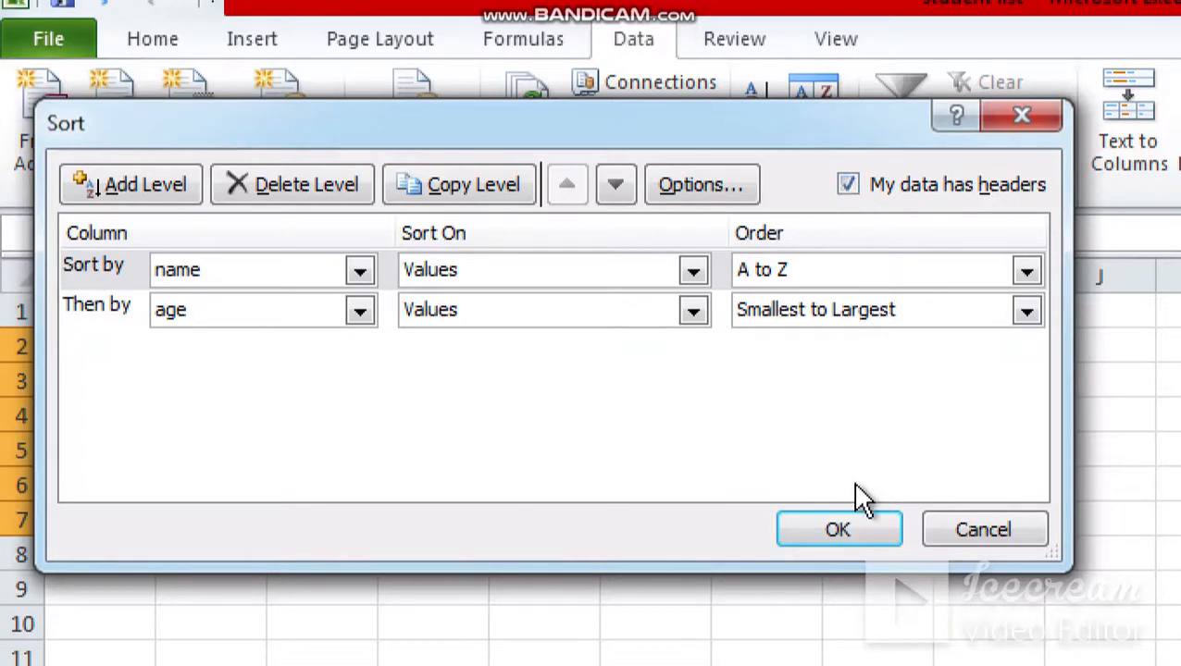
left_click(842, 534)
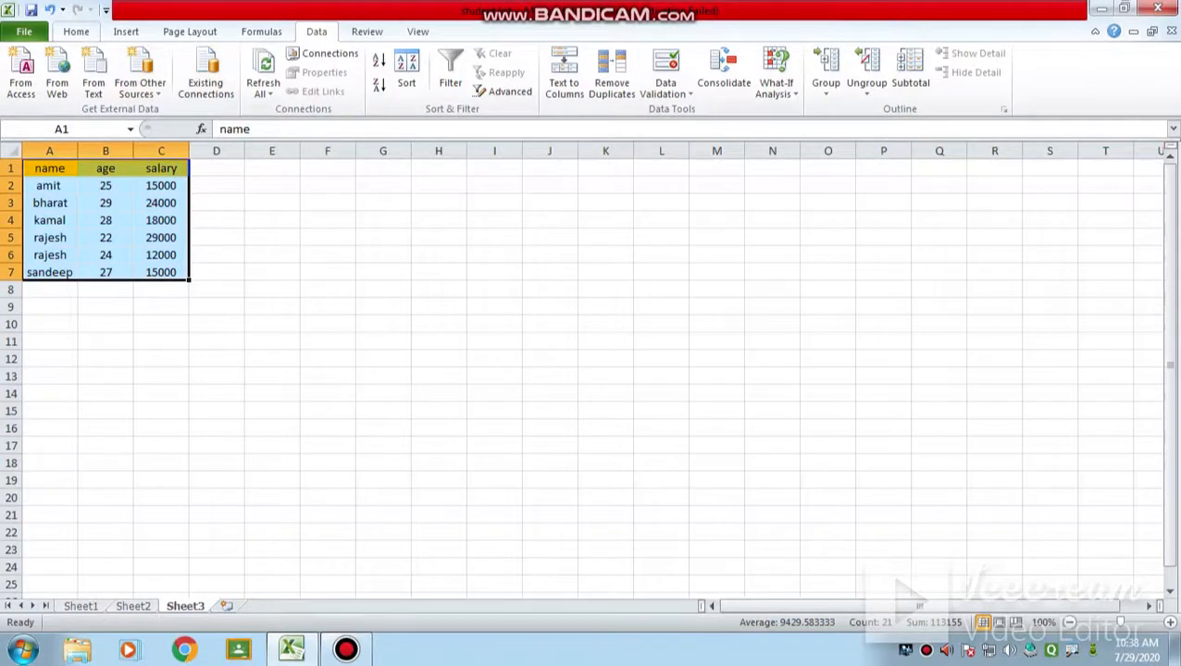
left_click(76, 32)
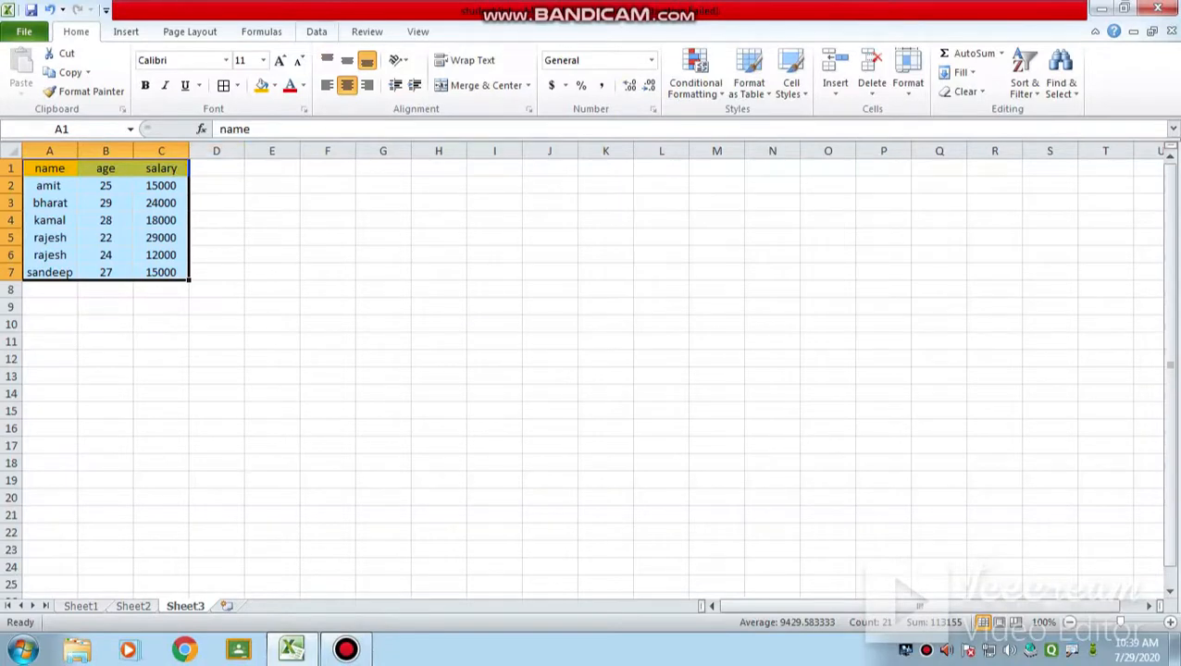
left_click(317, 31)
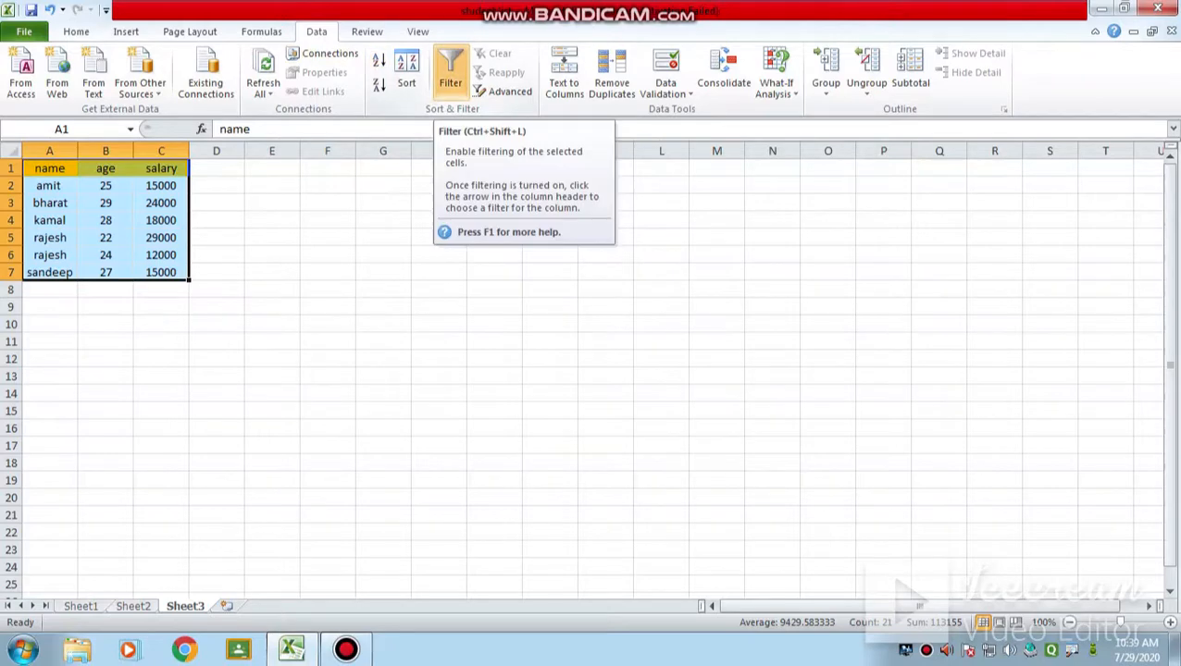
Step: Turn on filtering for the table in A1:C7
key("alt")
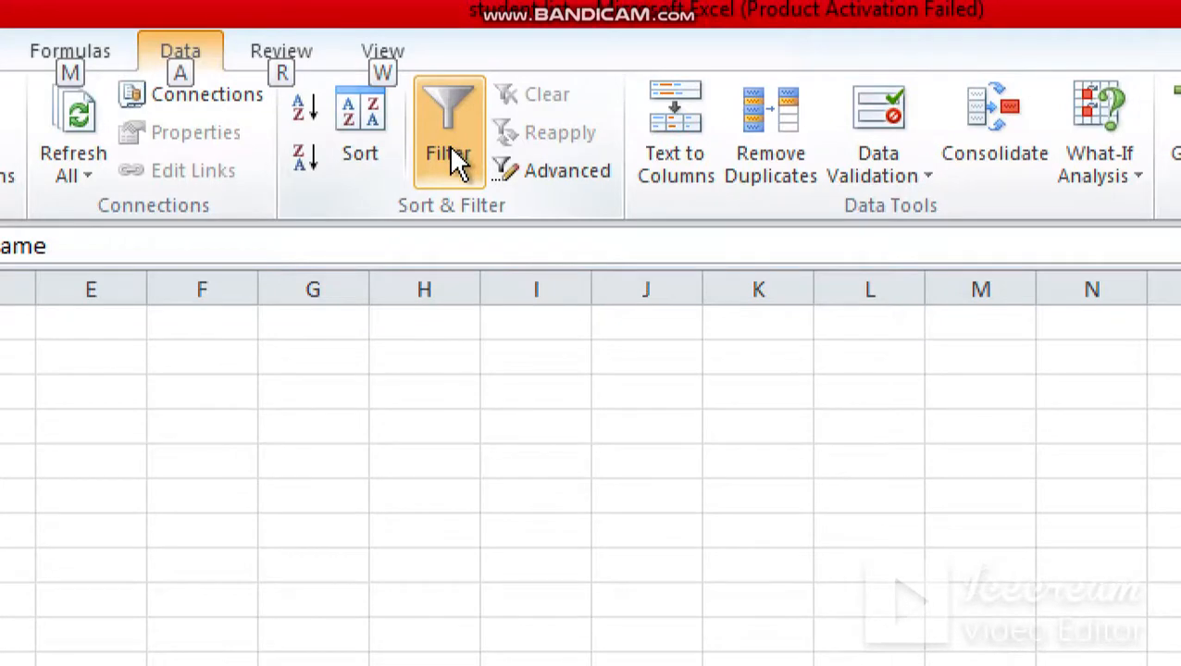
left_click(453, 162)
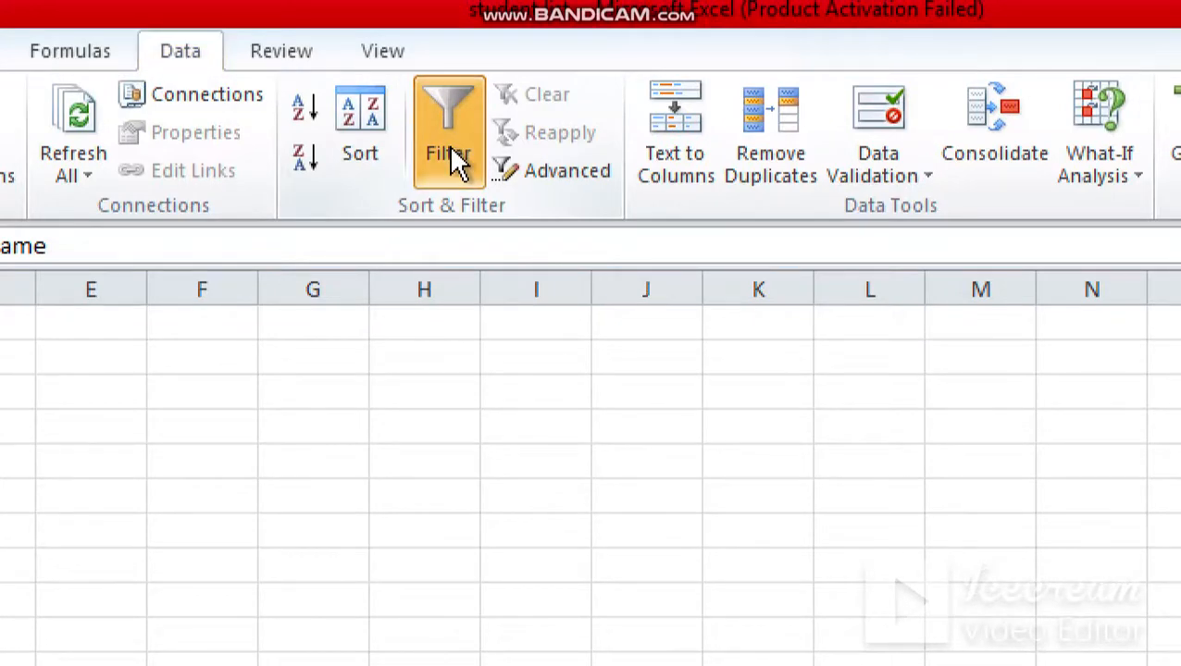
key("alt")
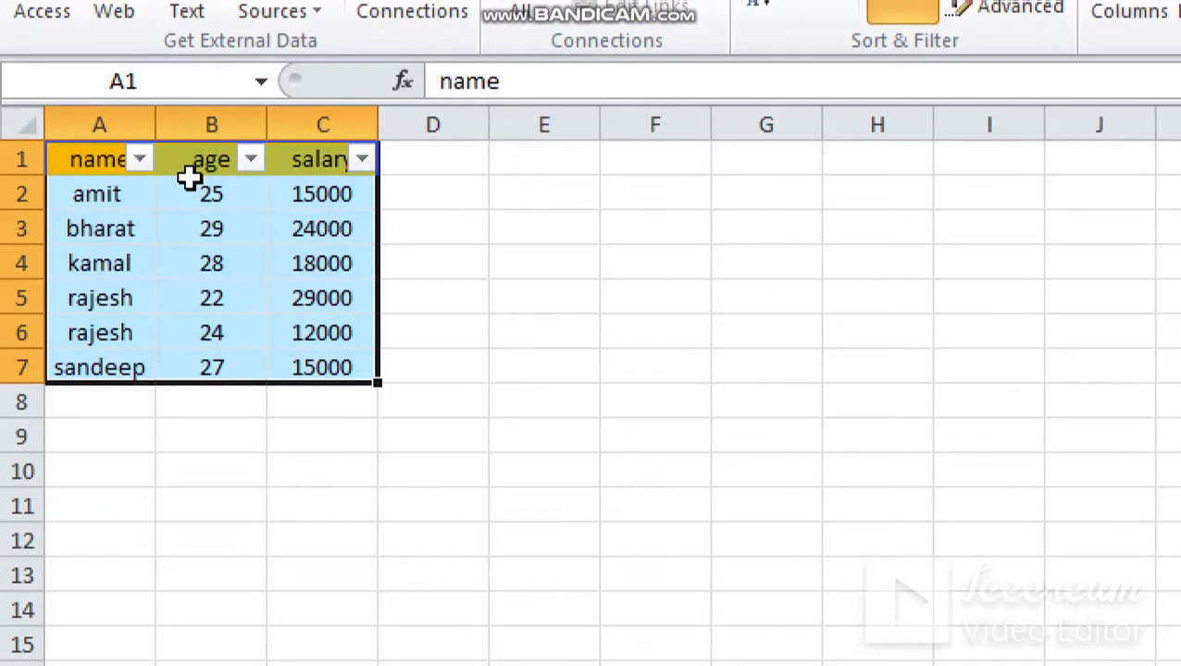
Step: Filter the age column to show only the rows with age 28
left_click(250, 160)
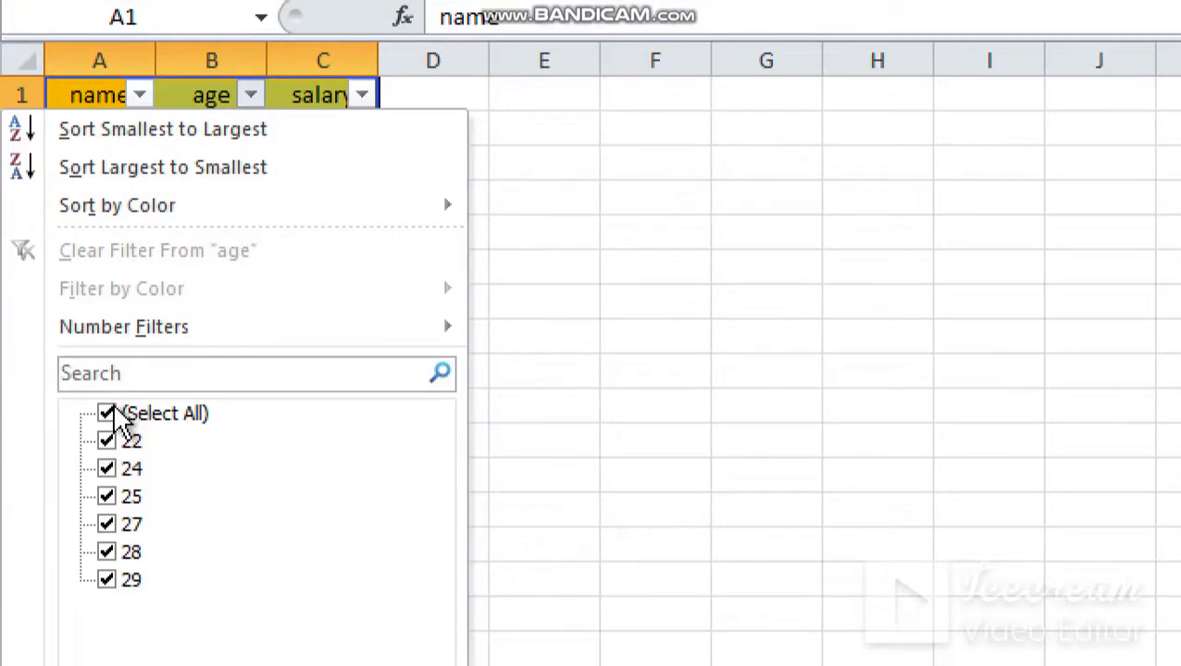
left_click(109, 414)
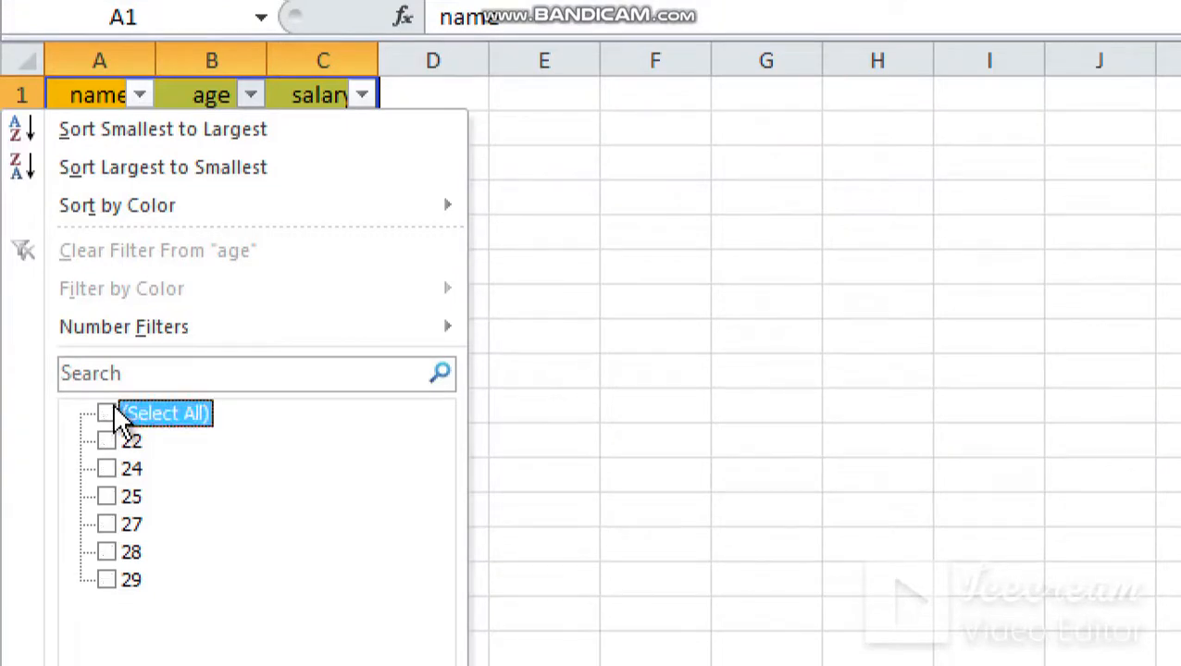
left_click(105, 552)
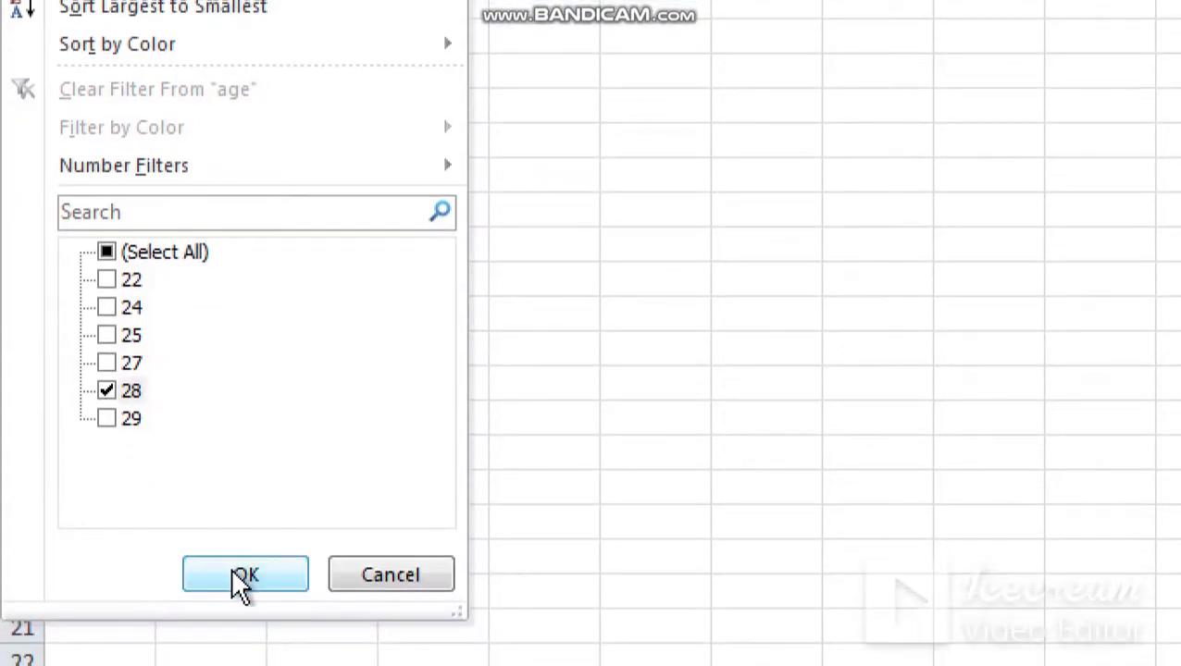
left_click(242, 583)
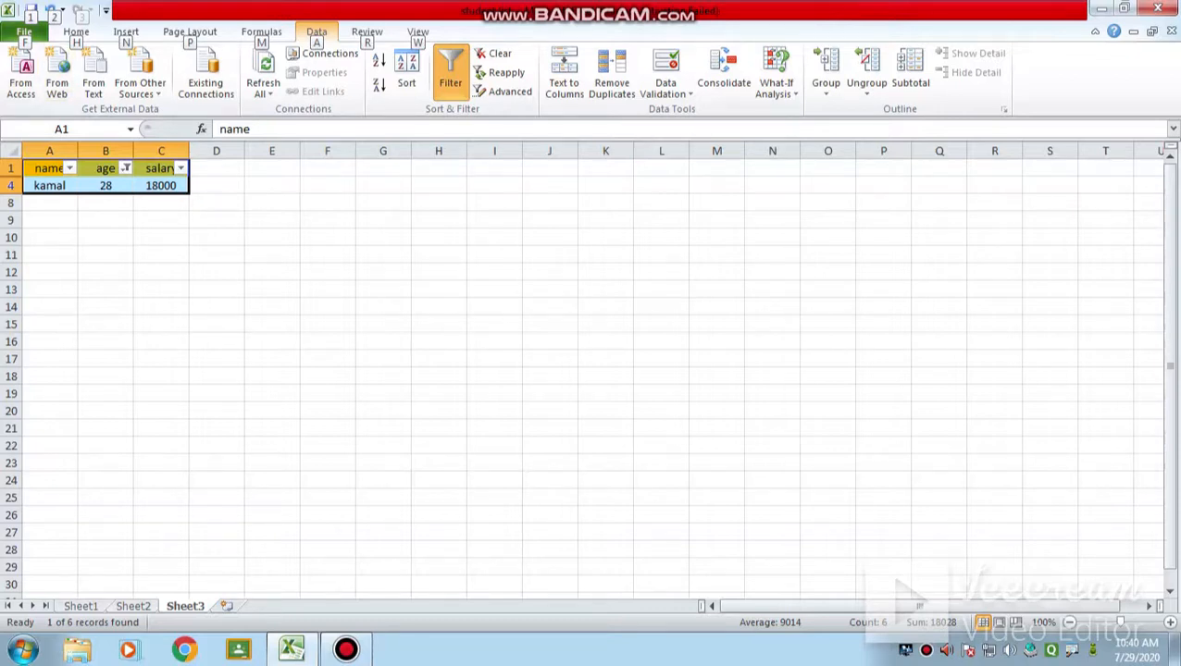
Step: Check the print preview of the filtered table and return to the worksheet
key("f")
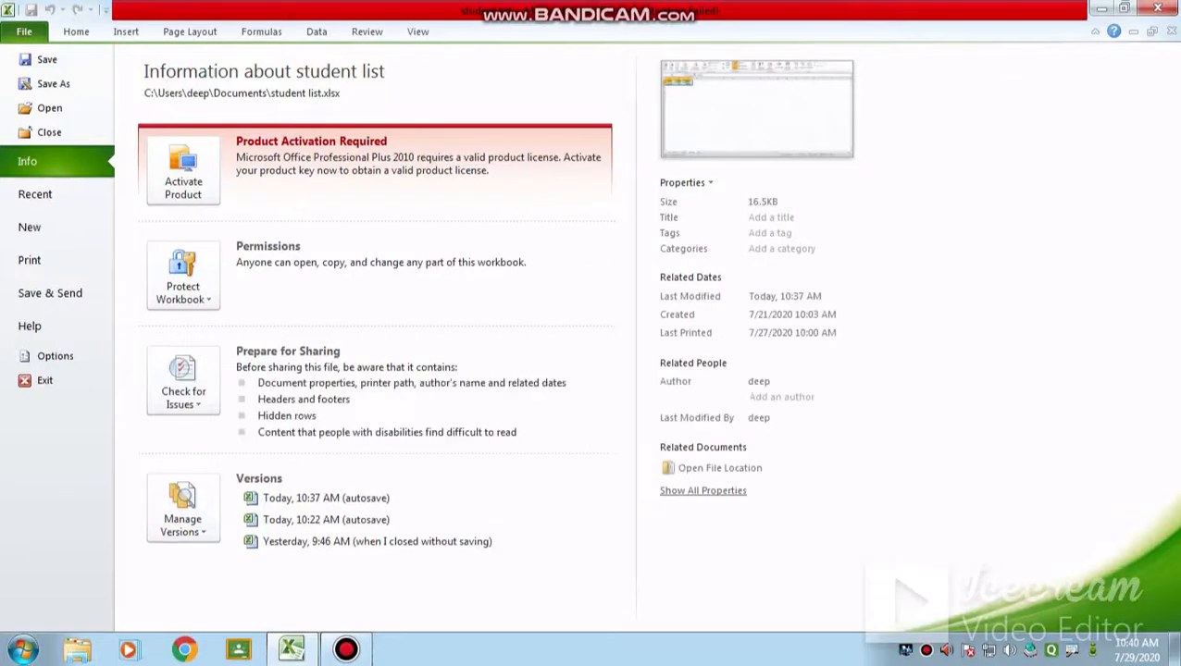
left_click(55, 260)
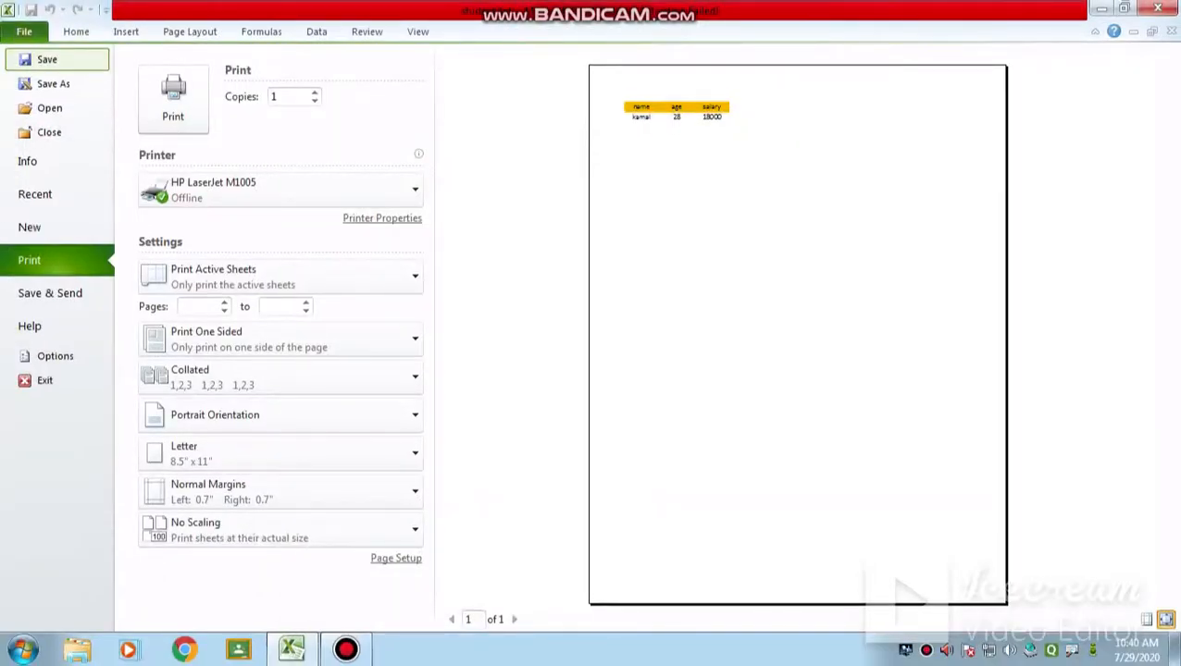
left_click(77, 33)
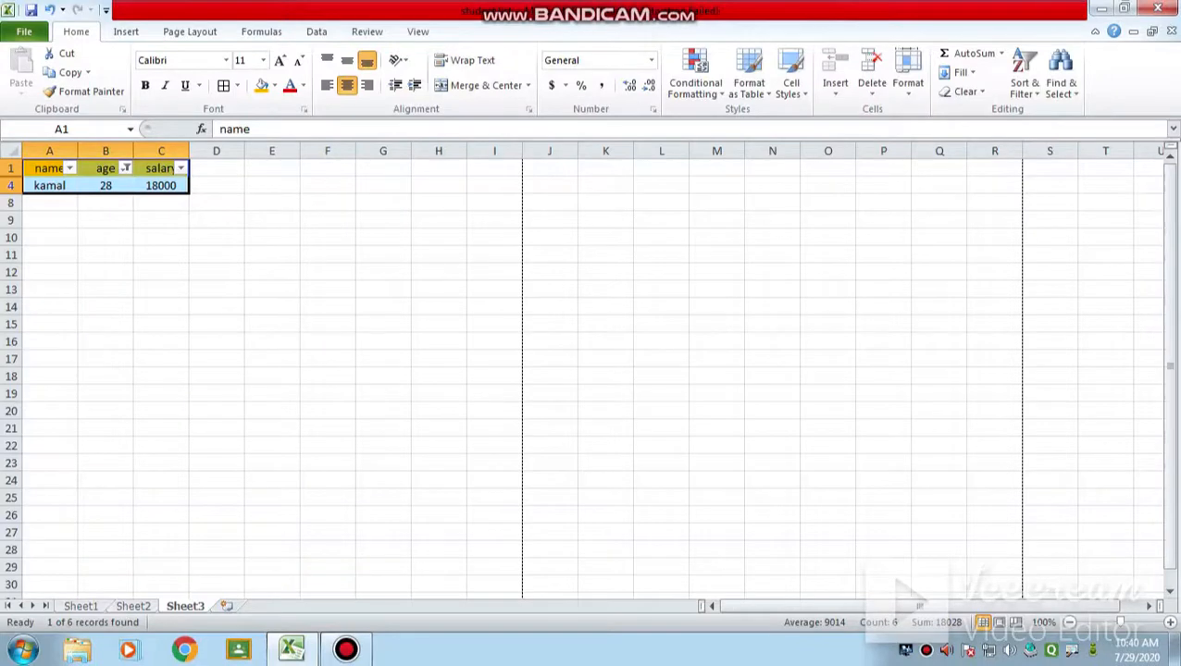
Step: Reselect all values in the age filter to show every row
left_click(125, 167)
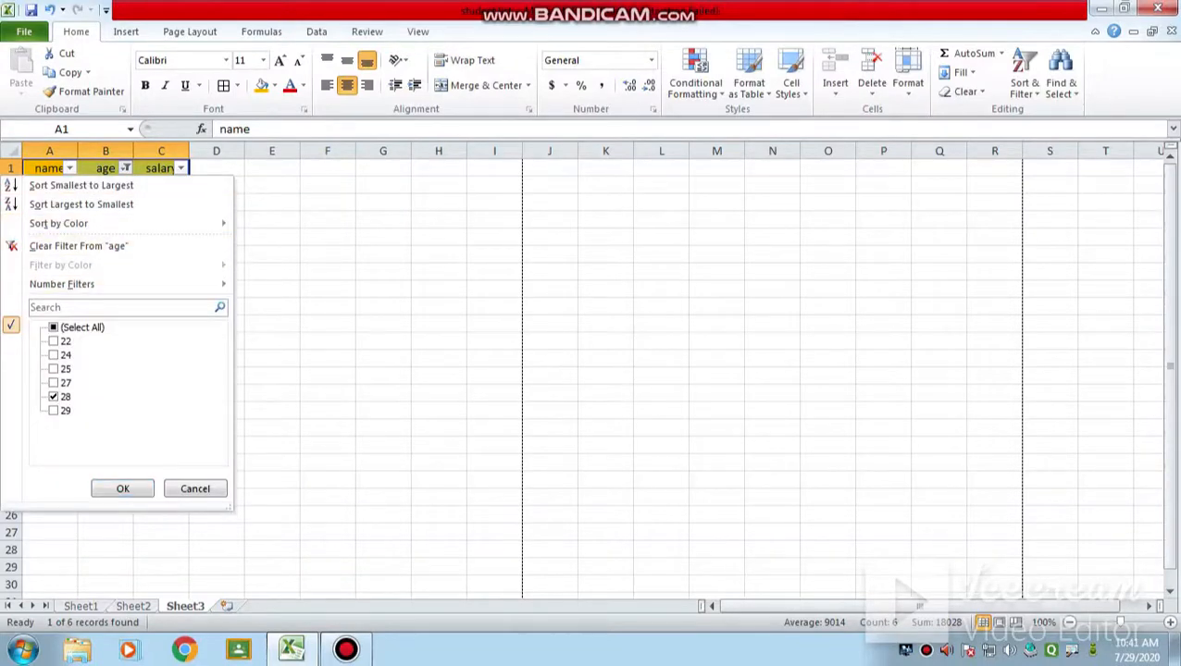
left_click(55, 328)
left_click(122, 489)
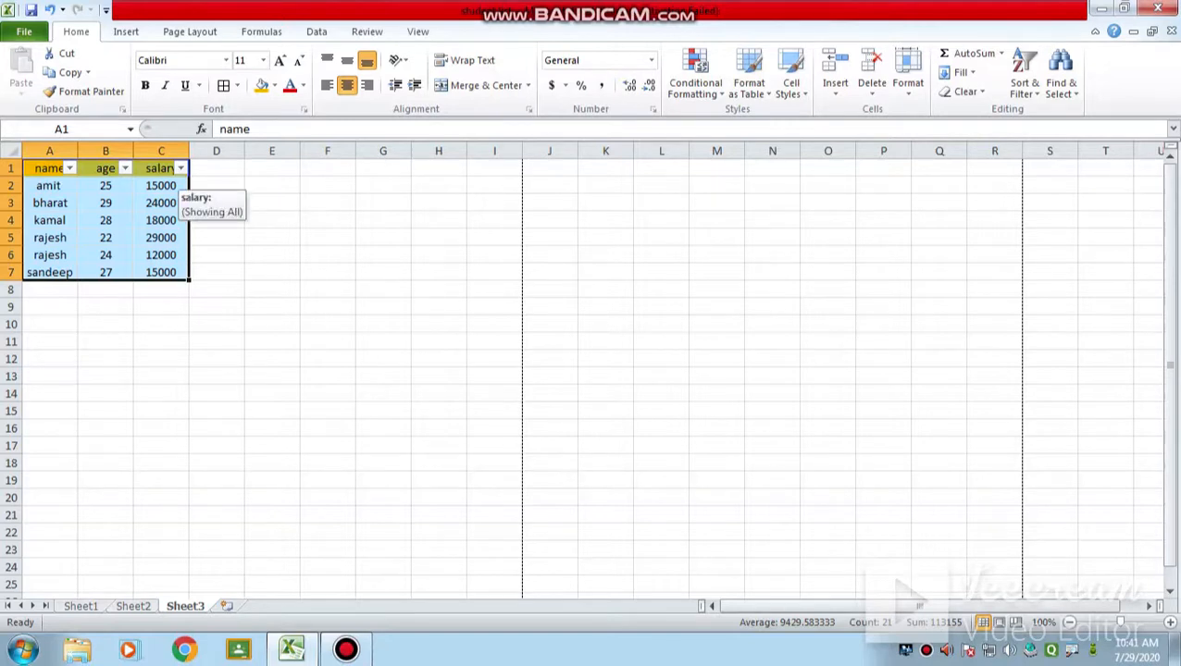
Step: Filter the salary column to show only the rows with salary 18000
left_click(181, 169)
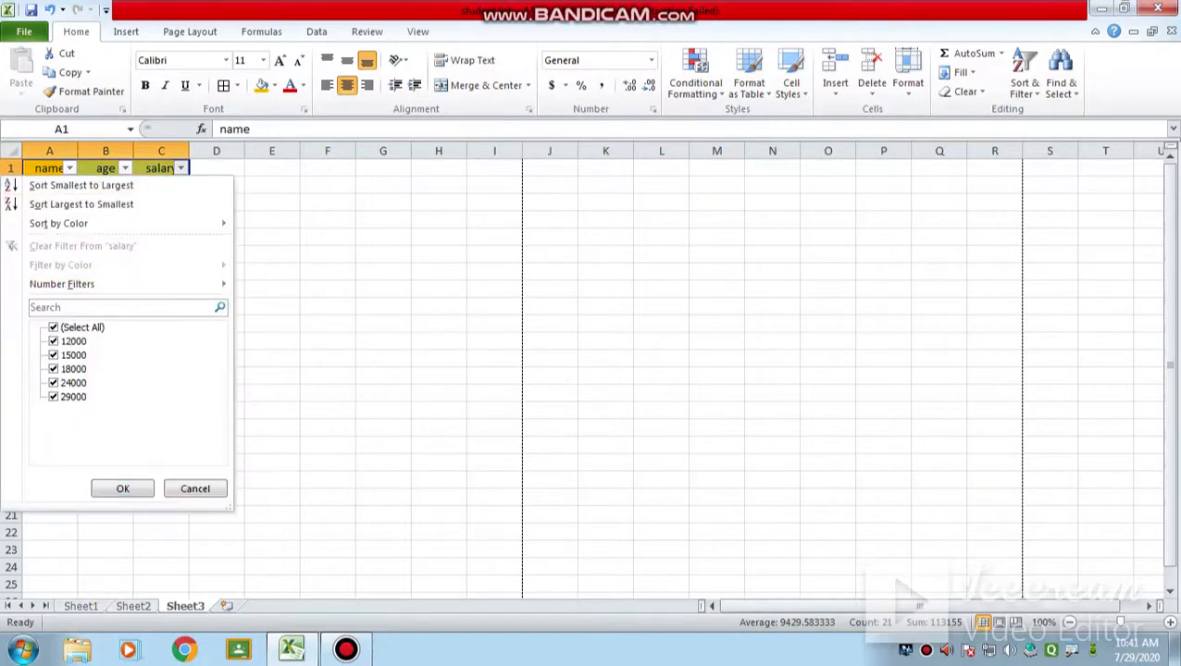
left_click(54, 328)
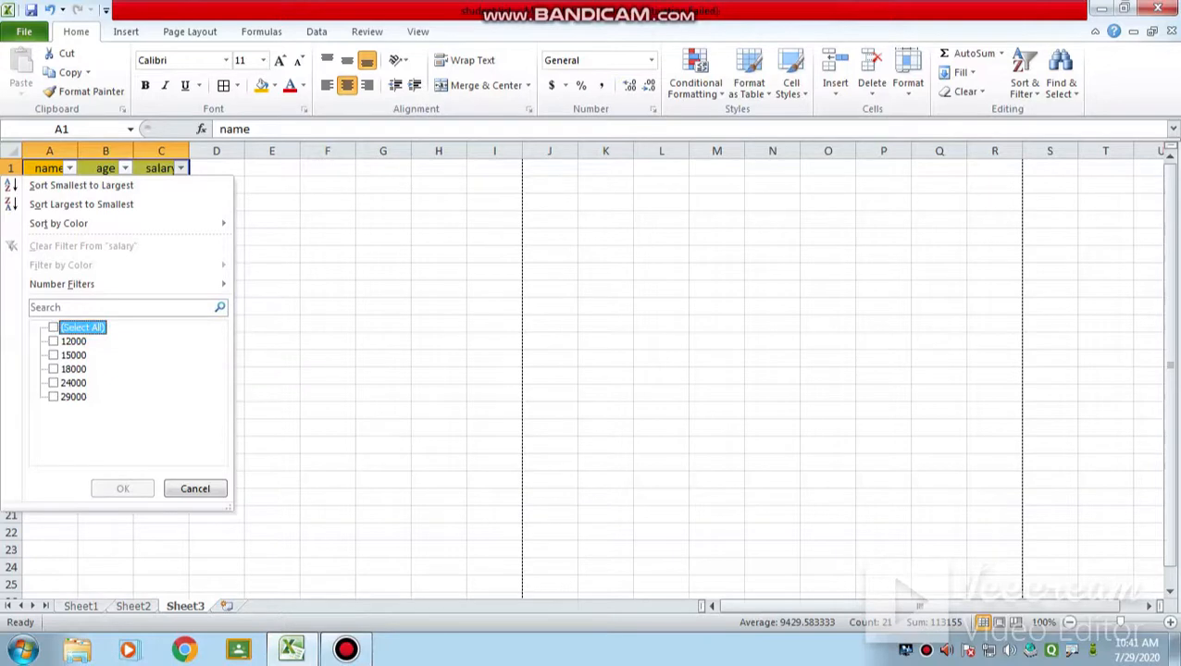
left_click(54, 370)
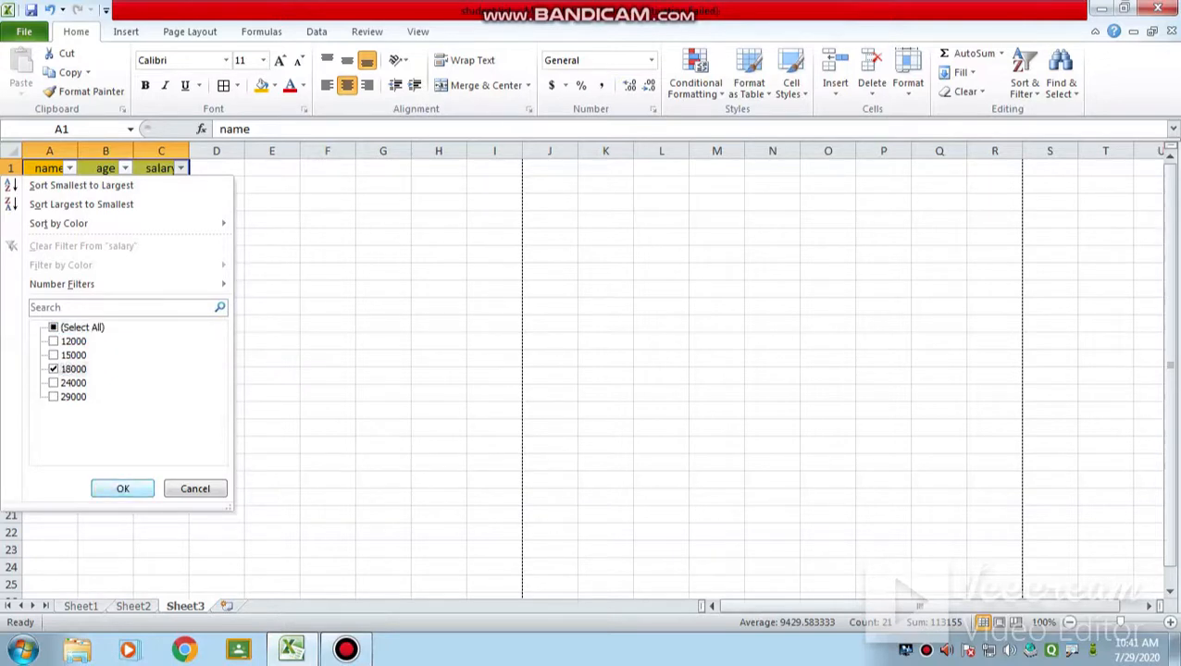
left_click(123, 489)
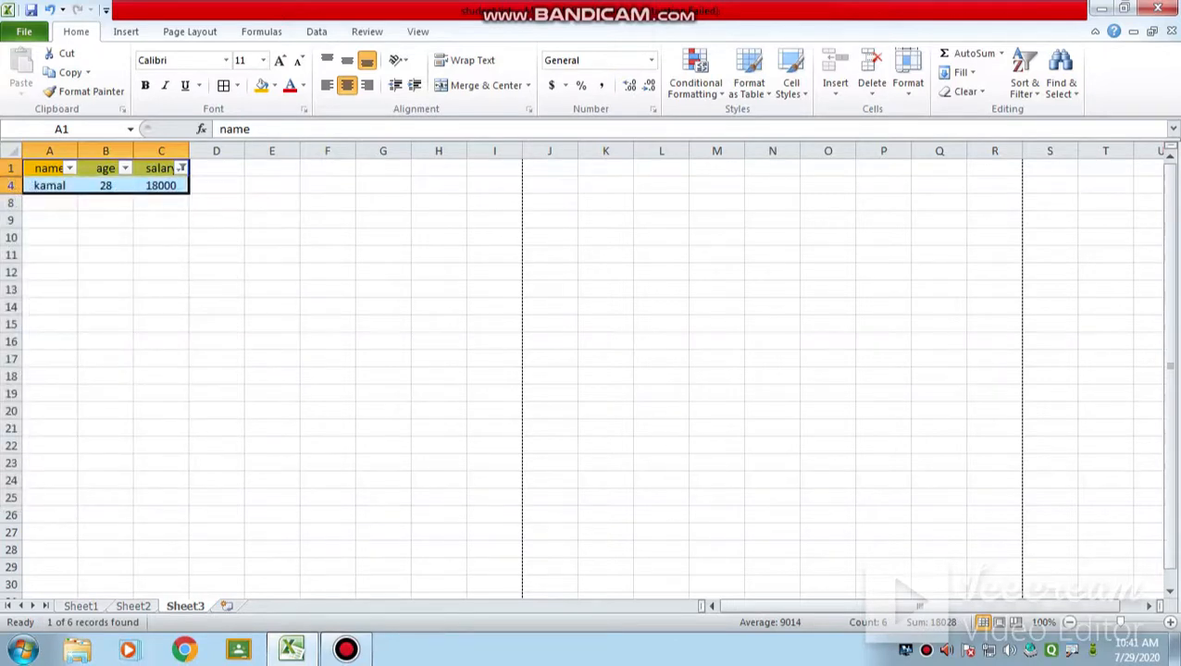
Step: Reselect all values in the salary filter to show every row
left_click(182, 167)
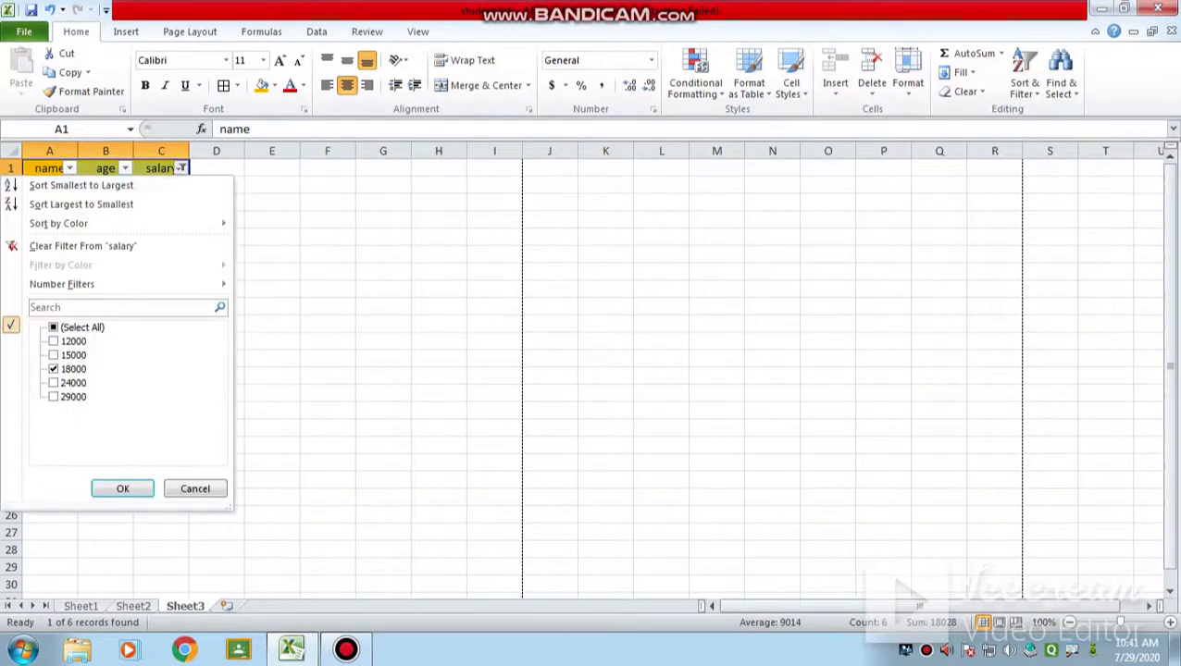
left_click(81, 327)
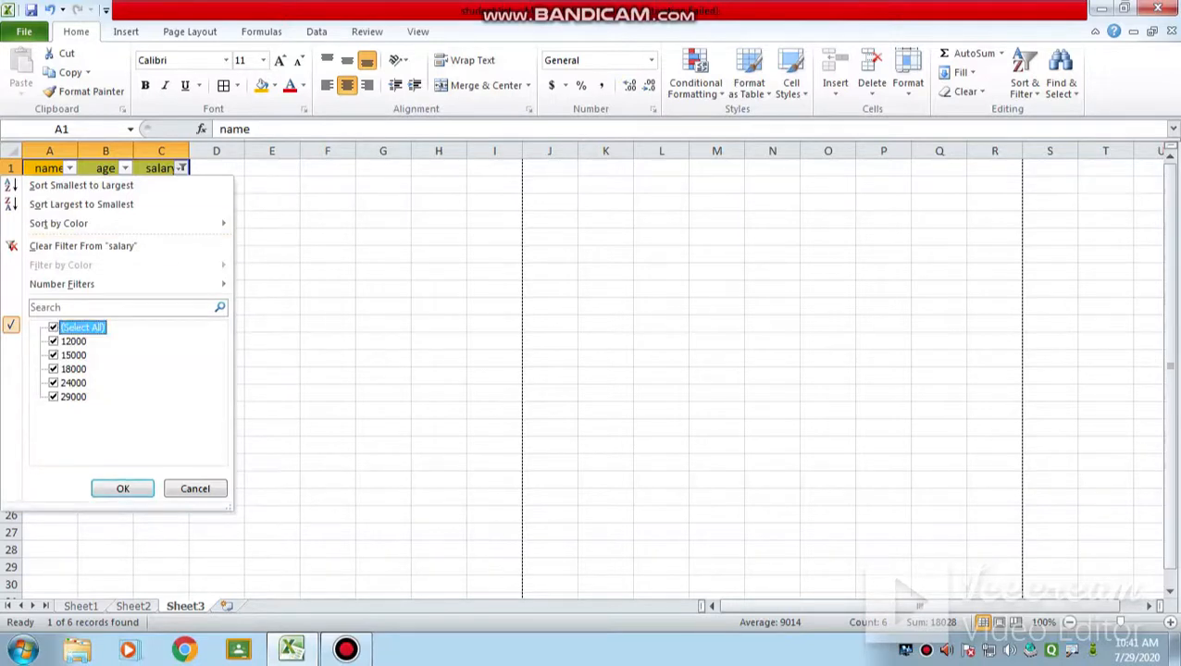
left_click(123, 489)
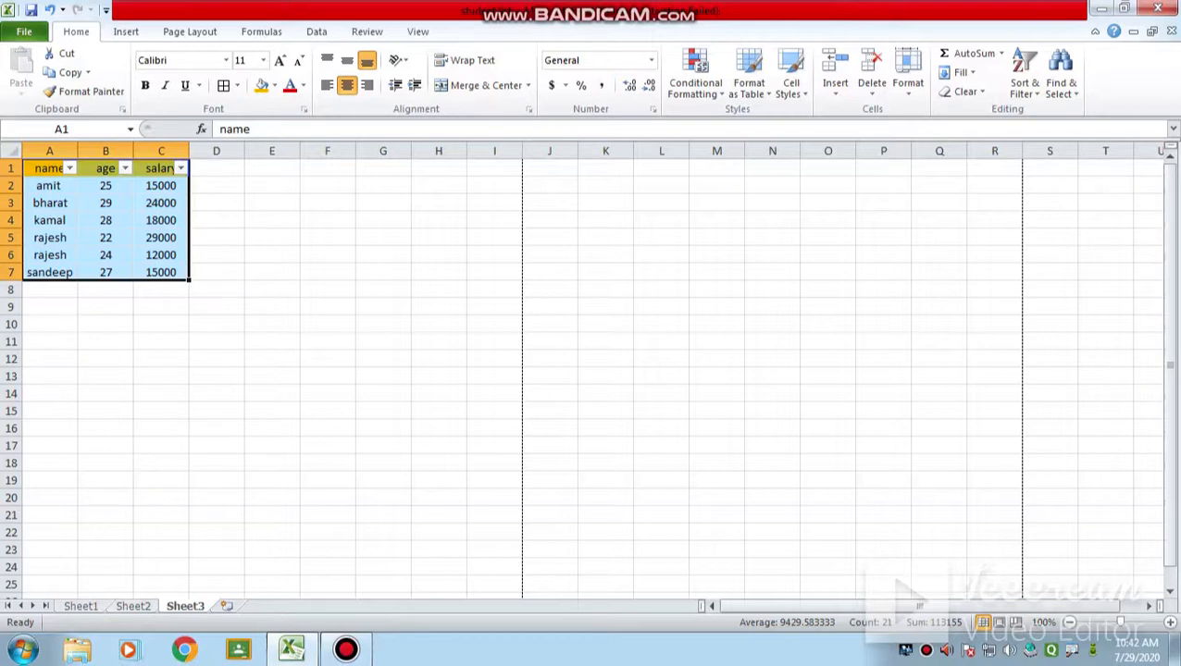
Step: Start a custom number filter on the salary column with the first condition "is greater than or equal to" 15000
left_click(180, 169)
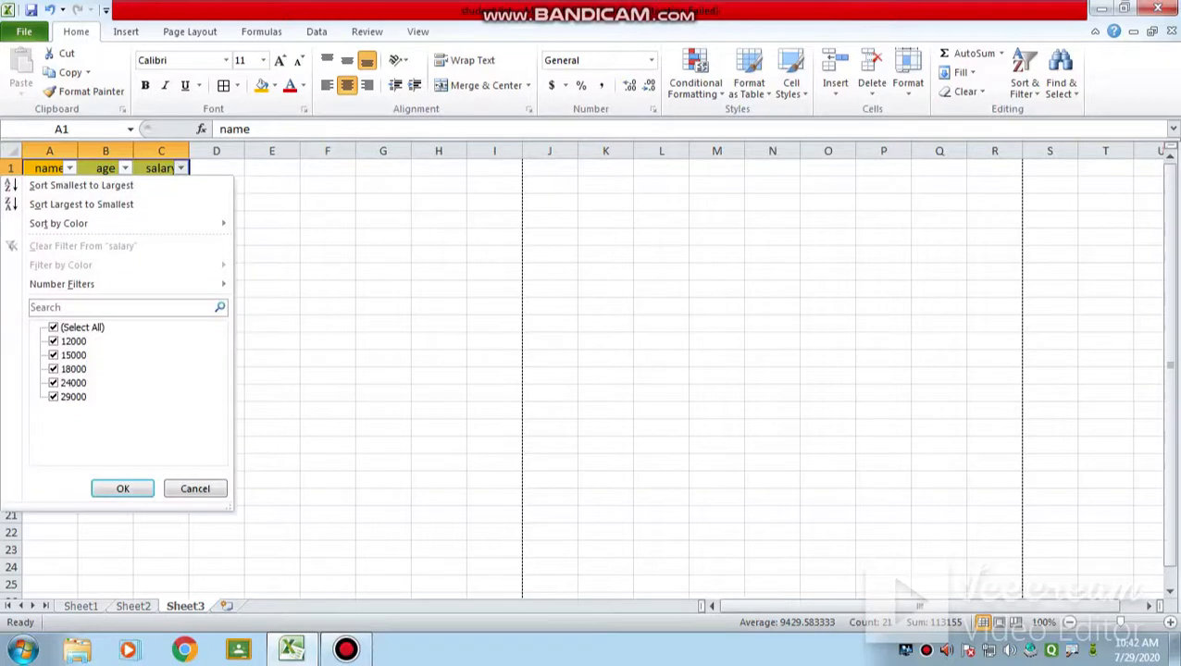
mouse_move(74, 286)
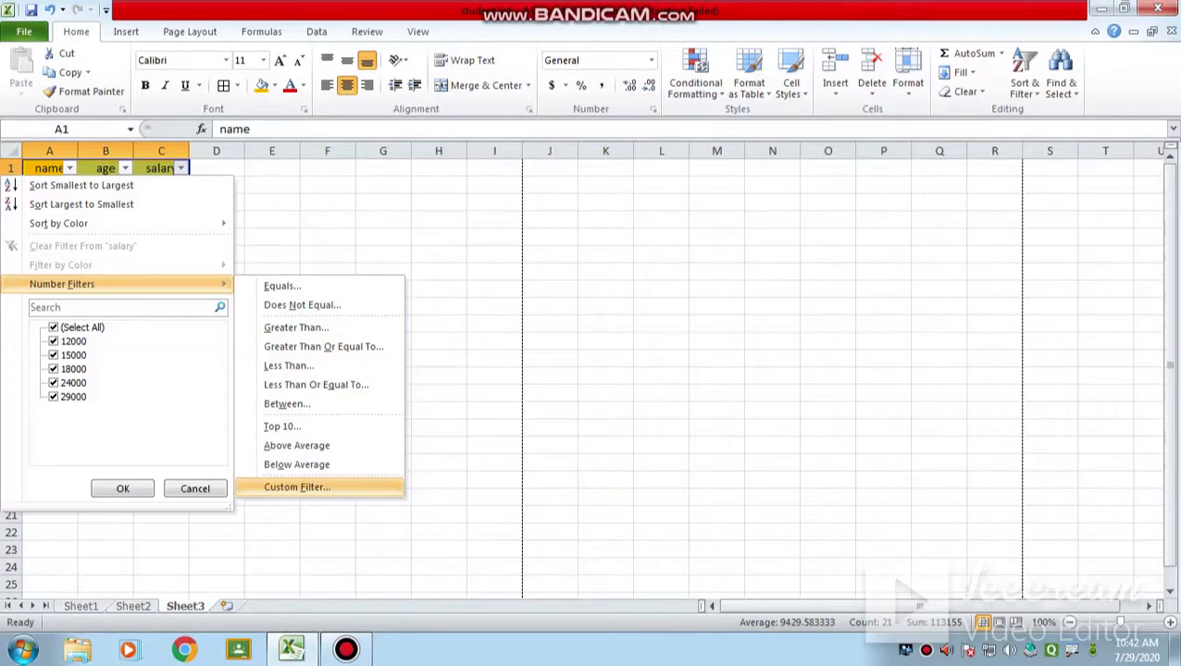
left_click(297, 487)
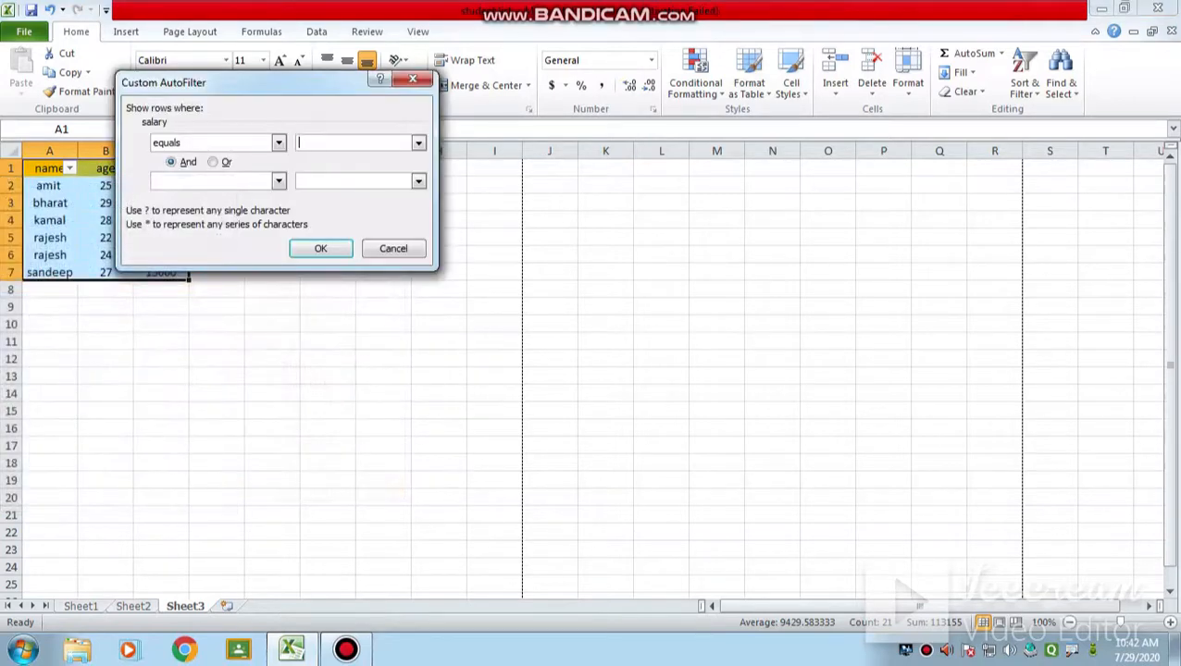
left_click_drag(245, 82, 398, 244)
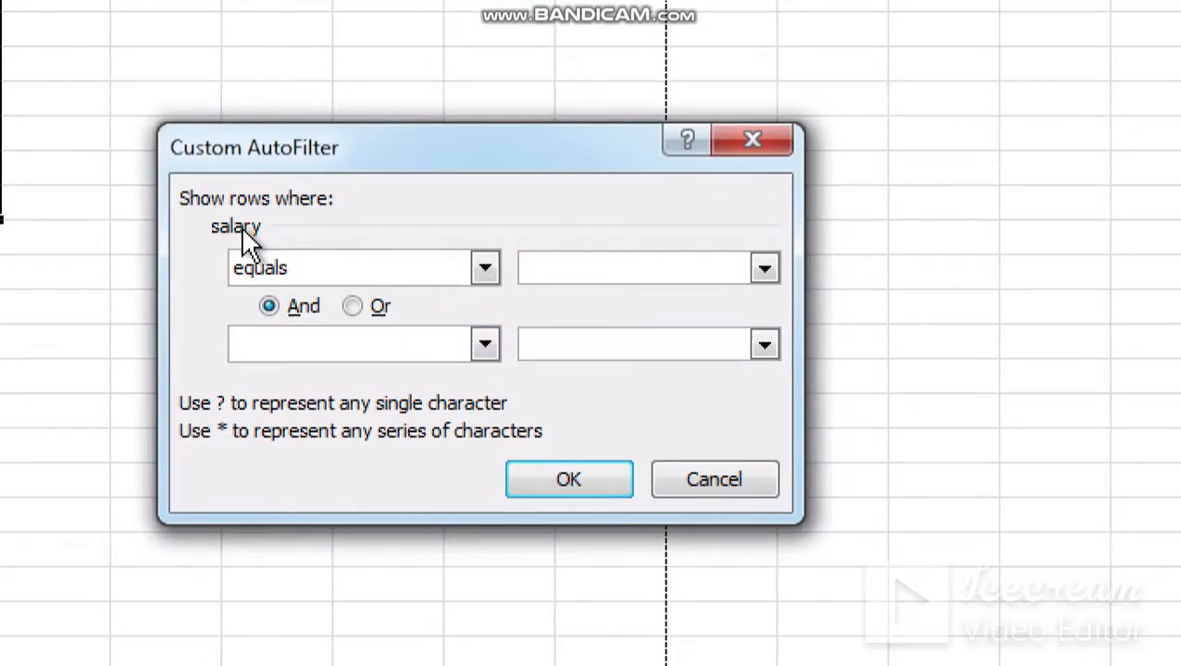
left_click(485, 268)
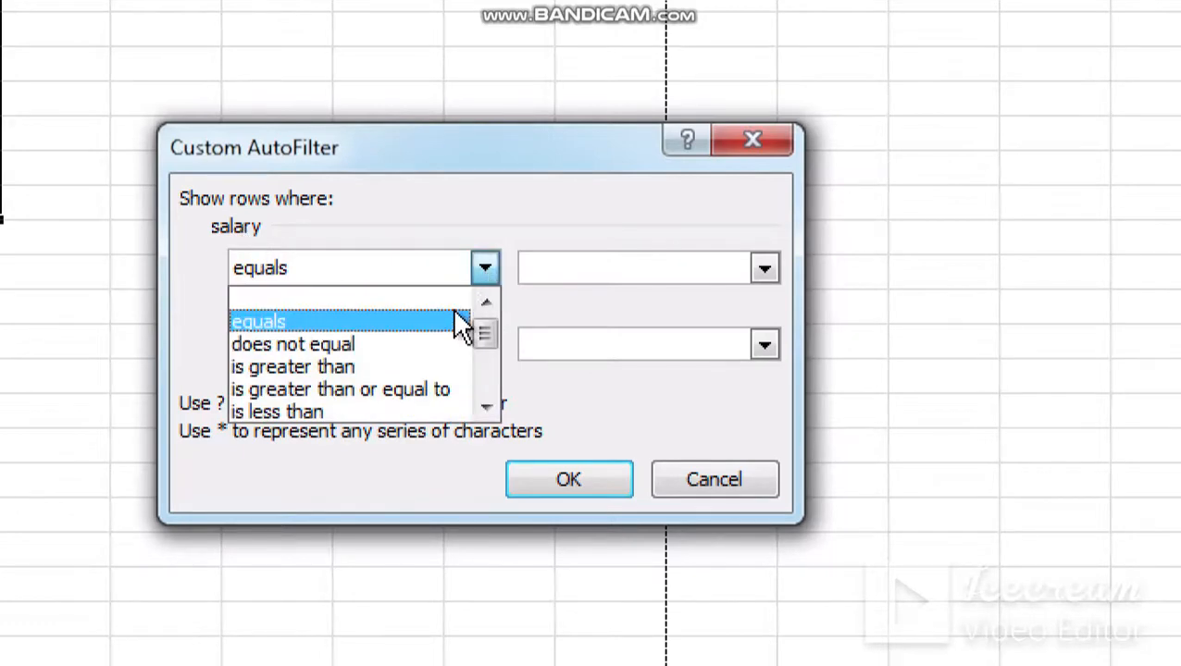
left_click(349, 390)
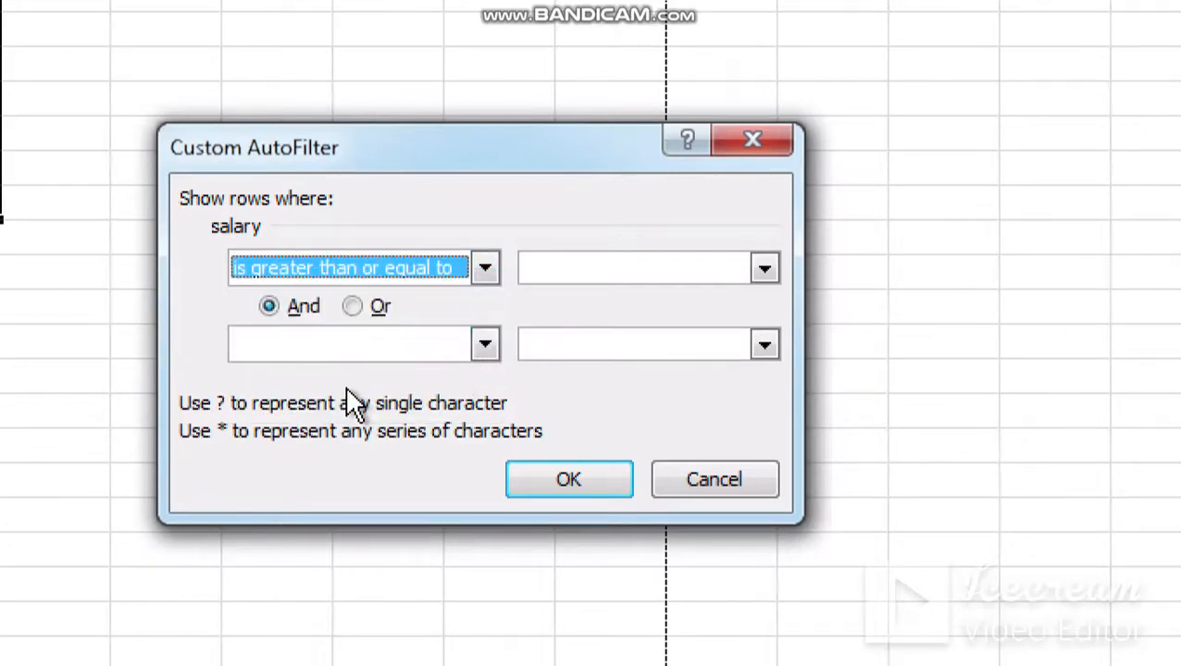
left_click(761, 271)
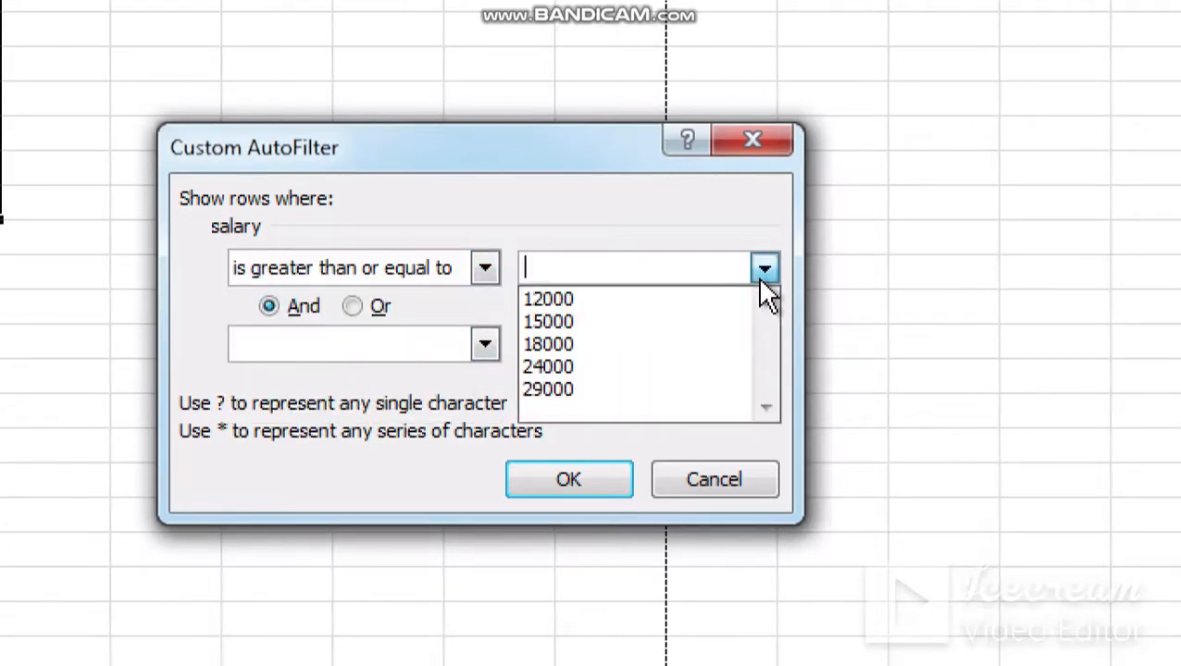
left_click(575, 323)
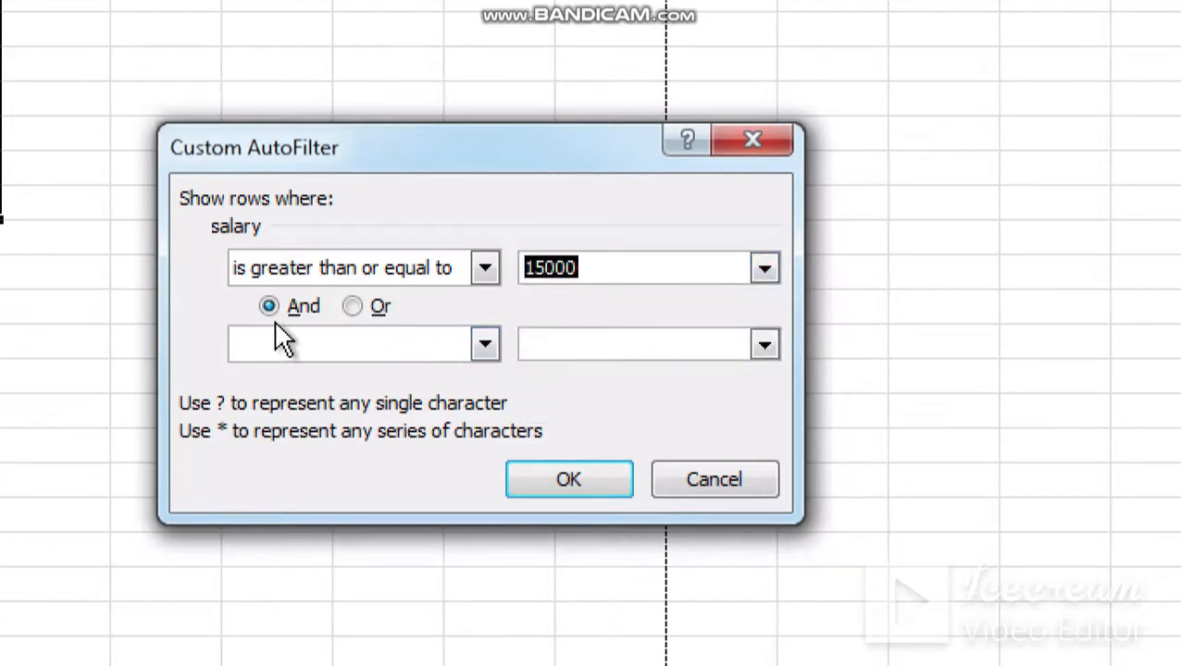
Step: Set the custom salary filter's second condition, joined by And, to "is less than or equal to" 29000
left_click(485, 345)
left_click(485, 344)
left_click(485, 344)
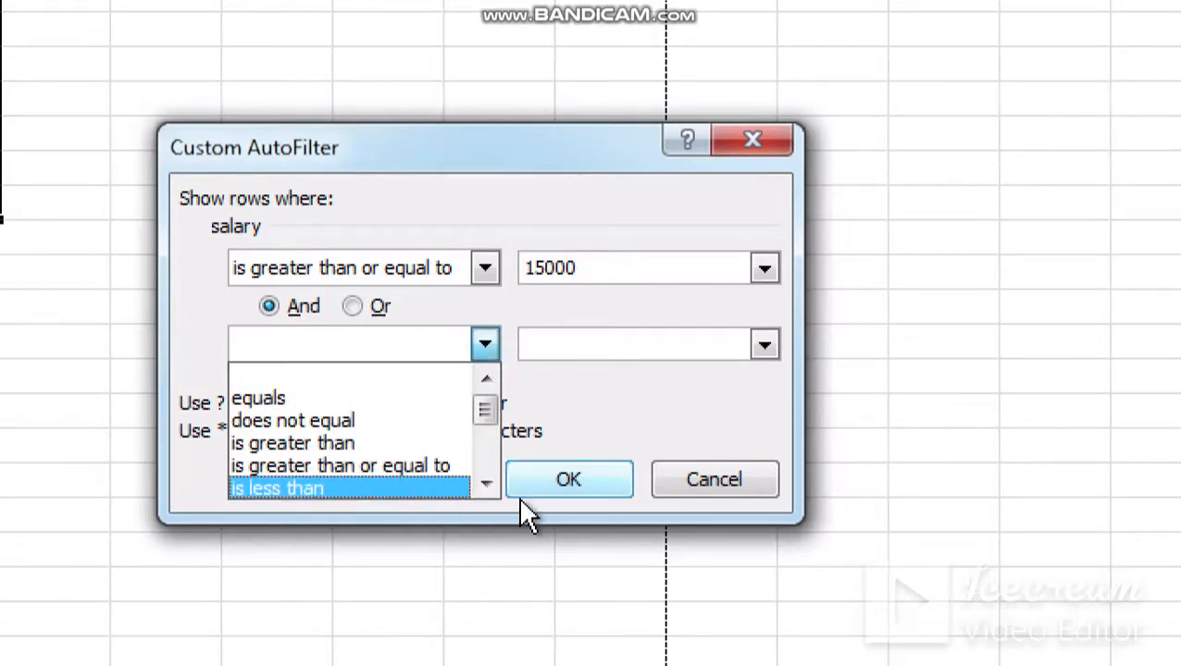
left_click(486, 481)
left_click(485, 482)
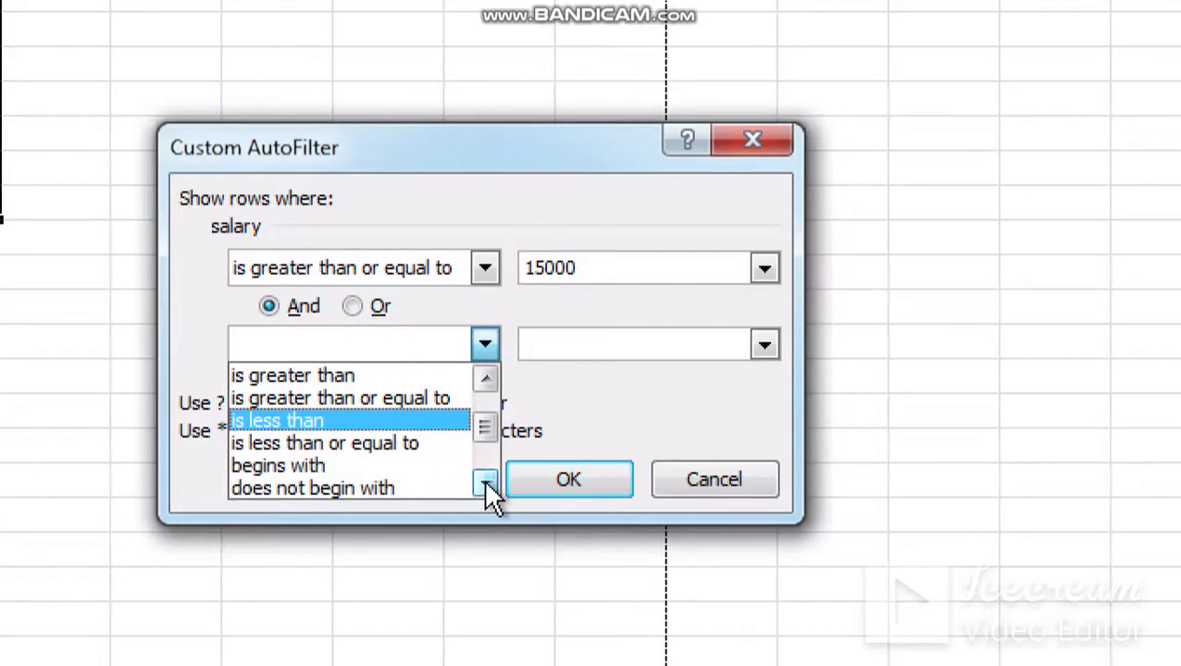
left_click(414, 444)
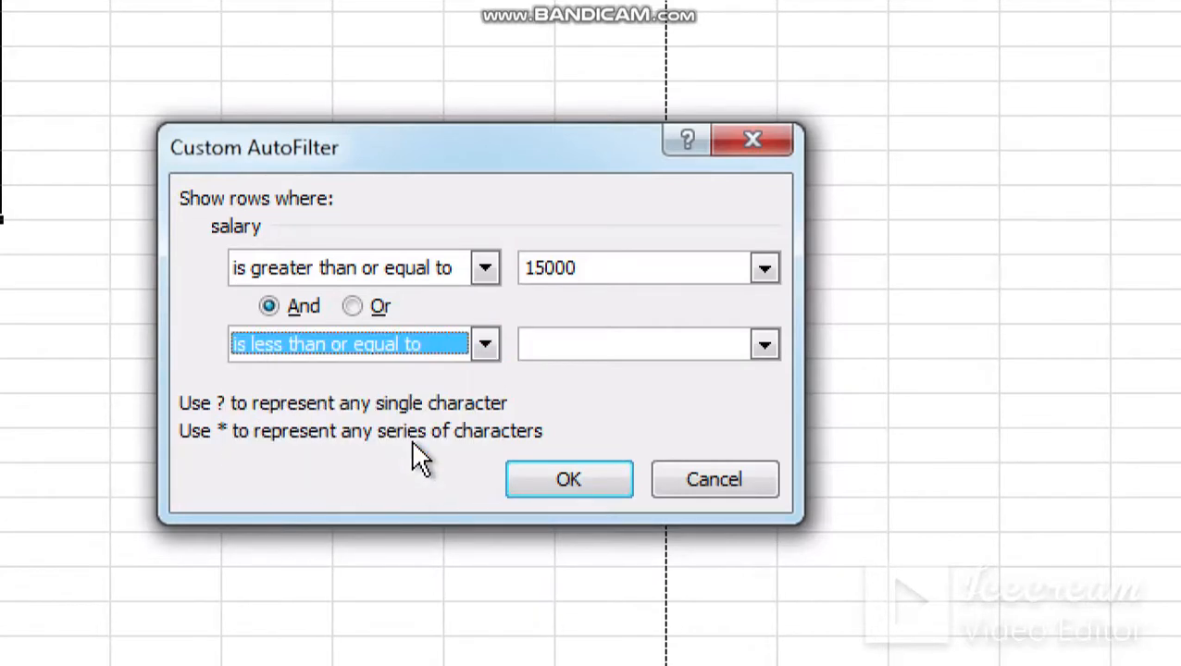
left_click(764, 346)
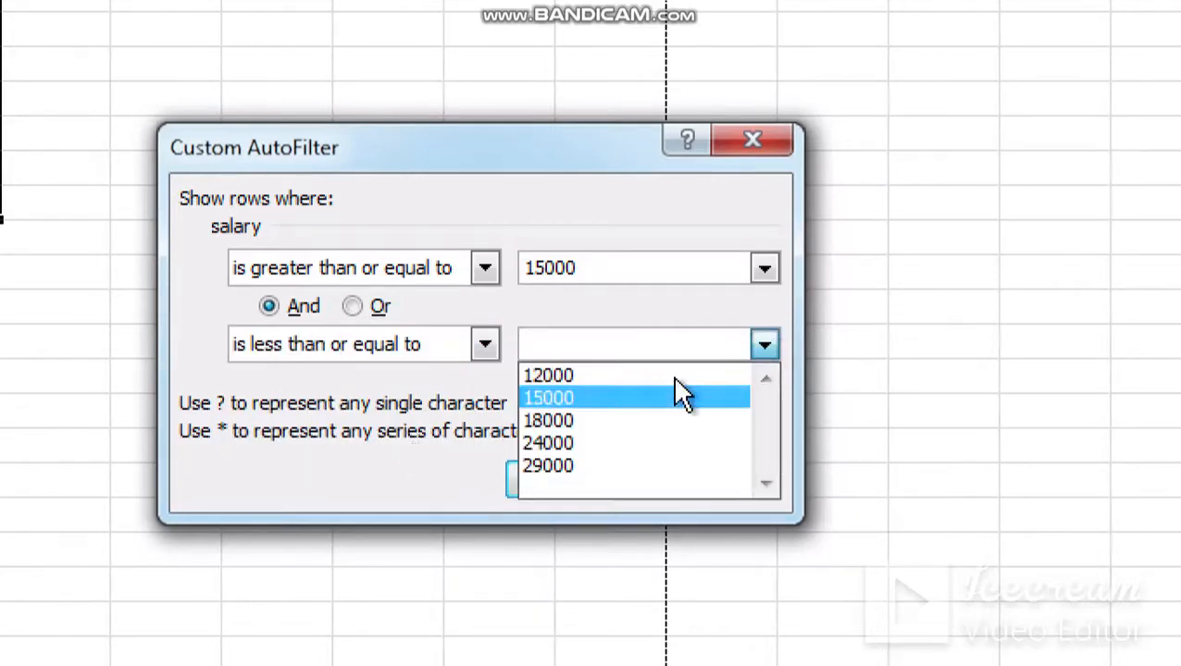
left_click(561, 464)
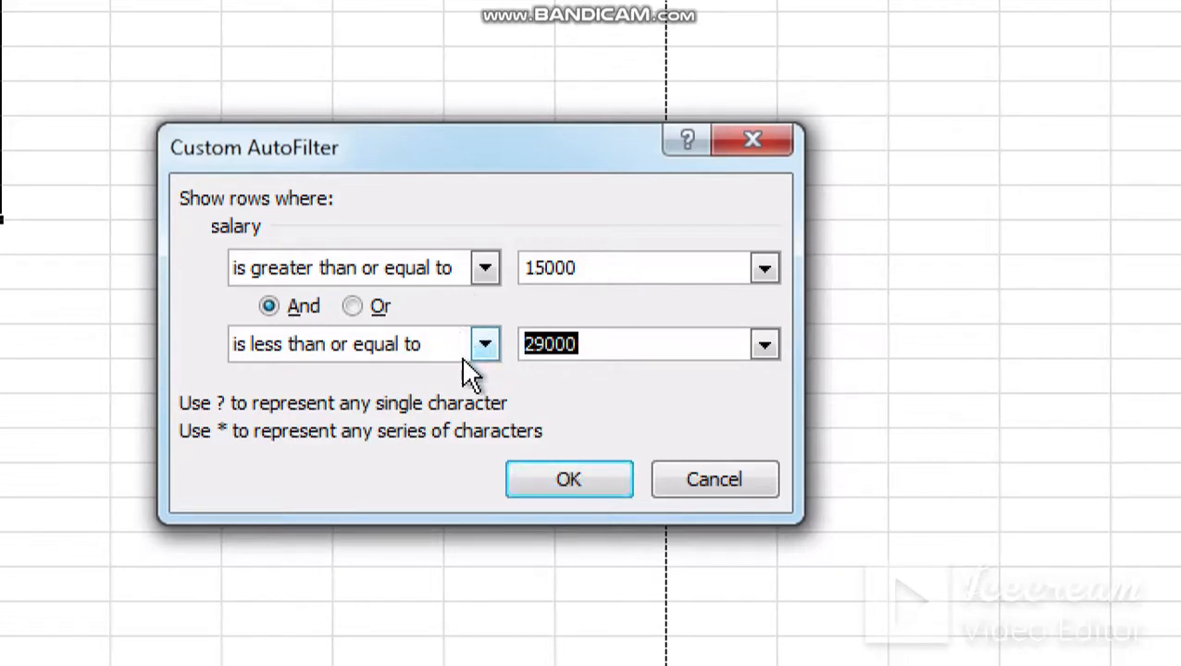
Step: Change the second salary condition's operator to "is less than" and apply the custom filter
left_click(488, 350)
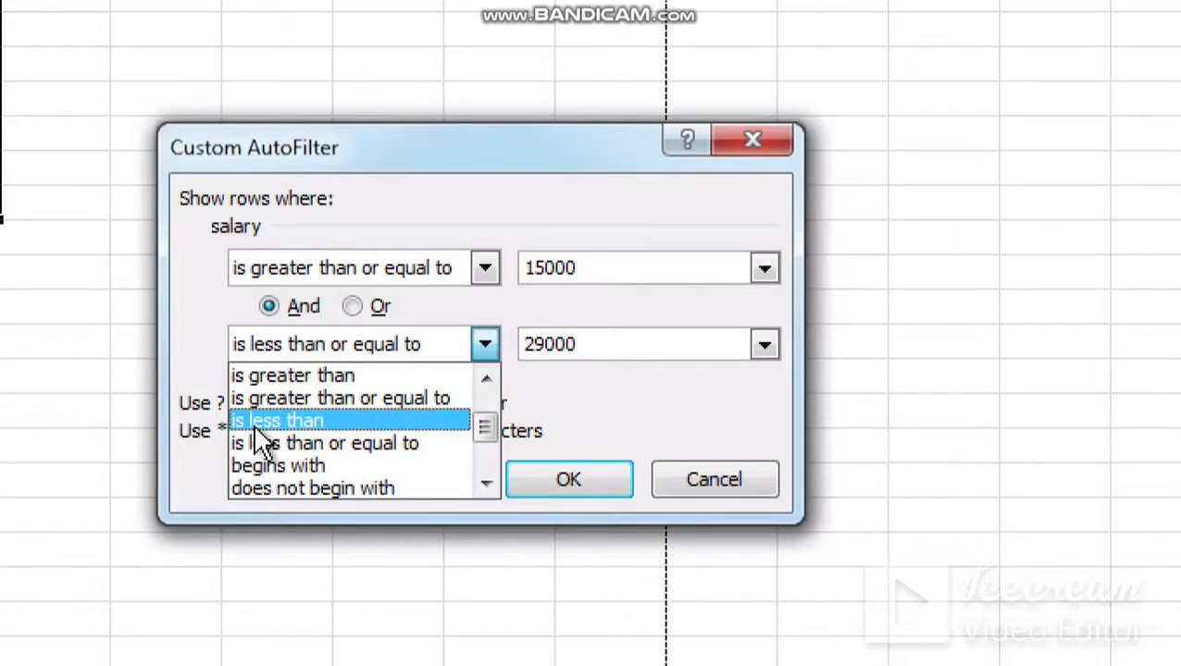
left_click(331, 424)
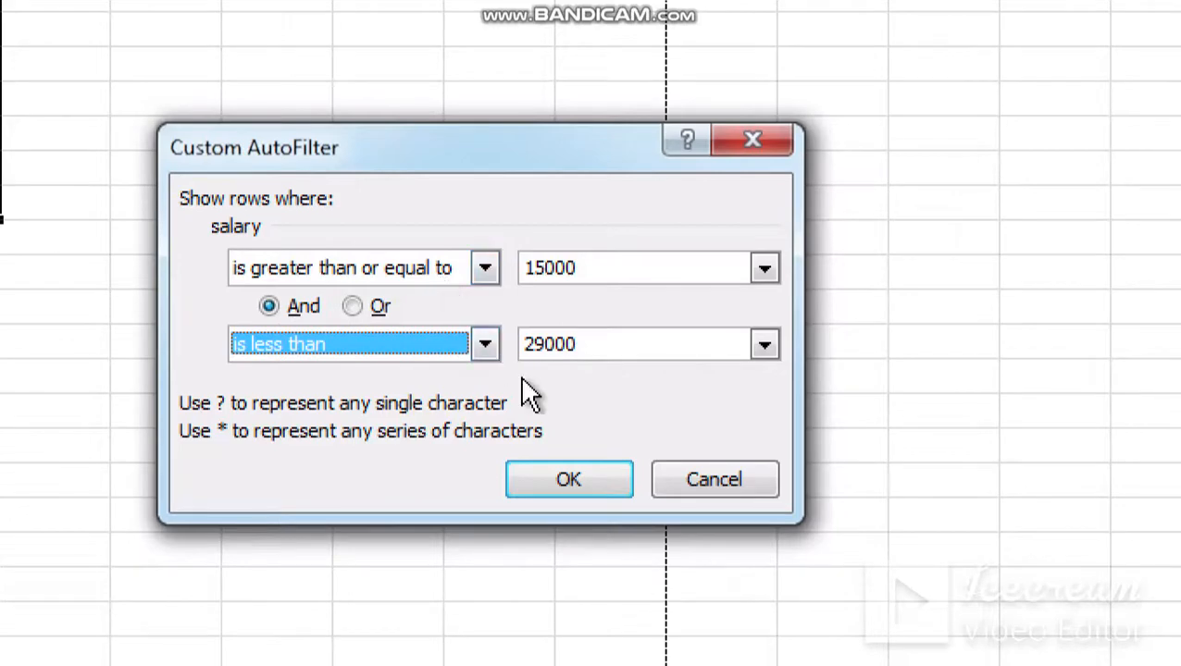
left_click(554, 482)
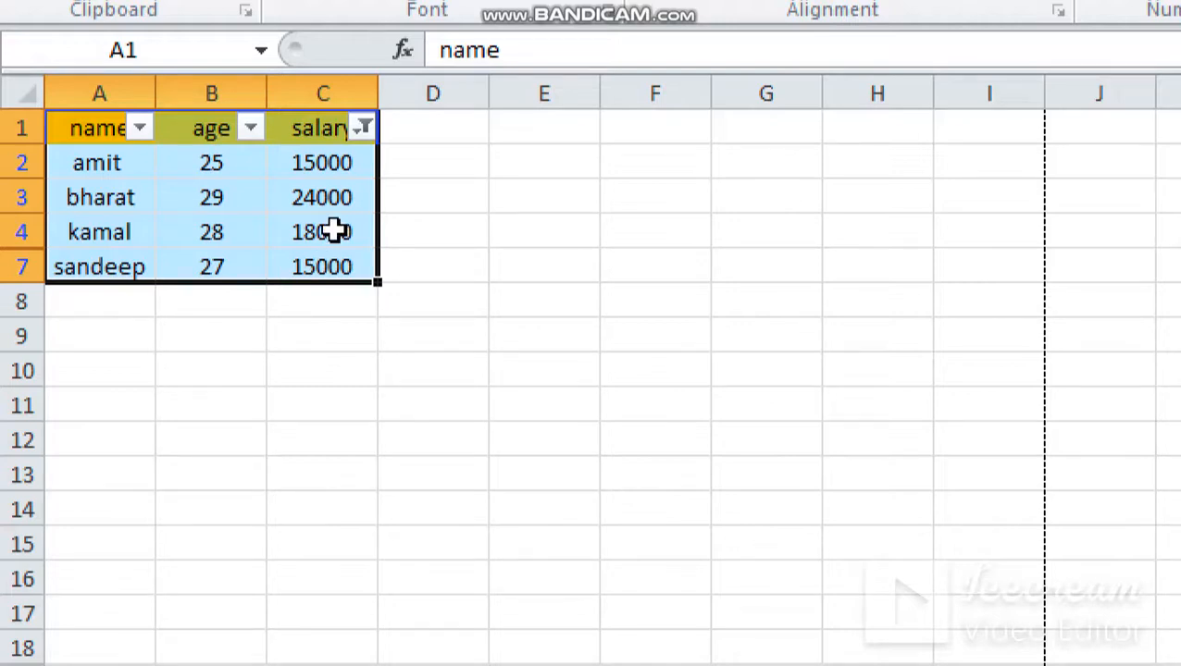
Step: Replace the custom range filter on the salary column by selecting all its values, so every row shows
mouse_move(370, 134)
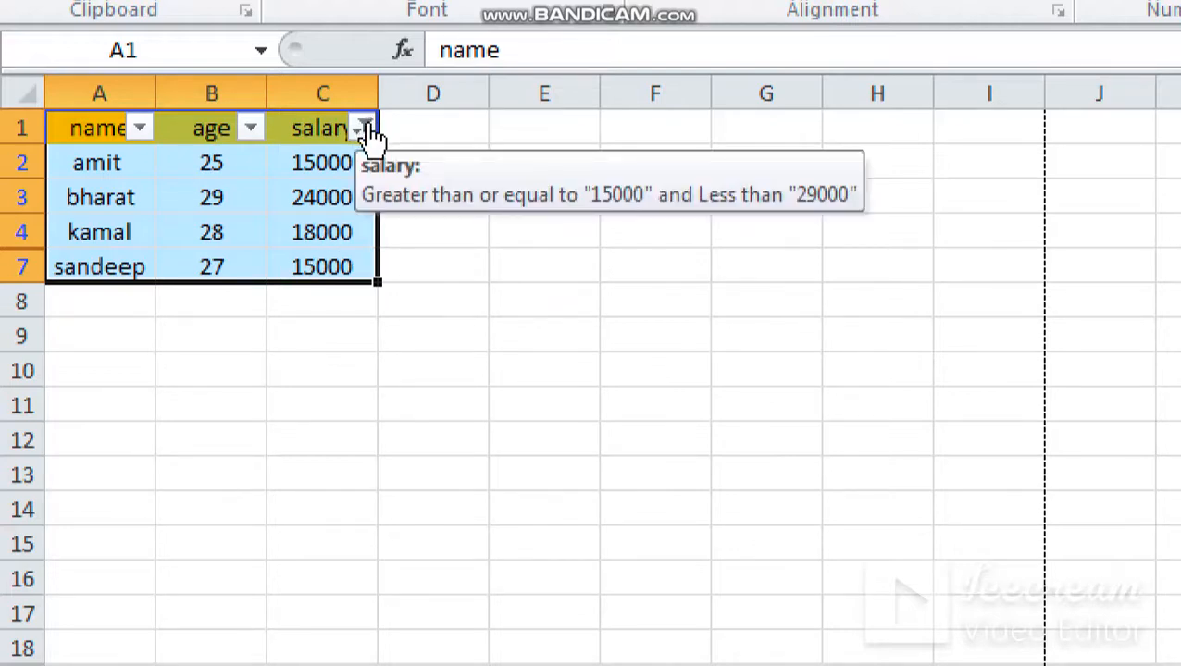
left_click(363, 130)
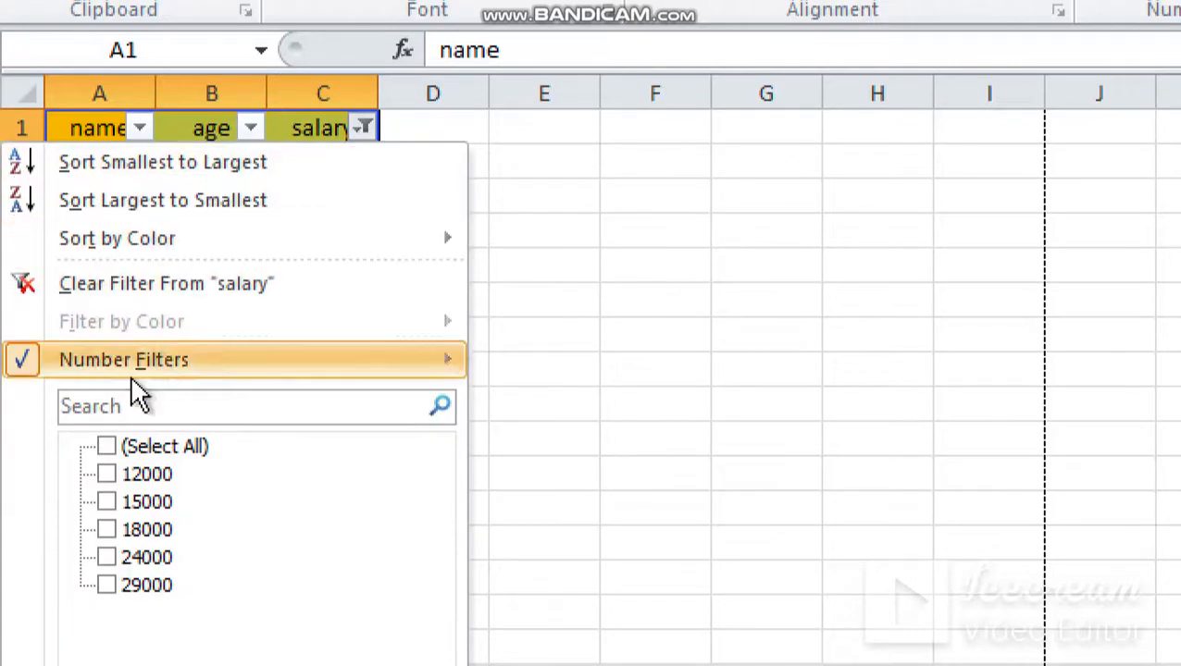
left_click(107, 447)
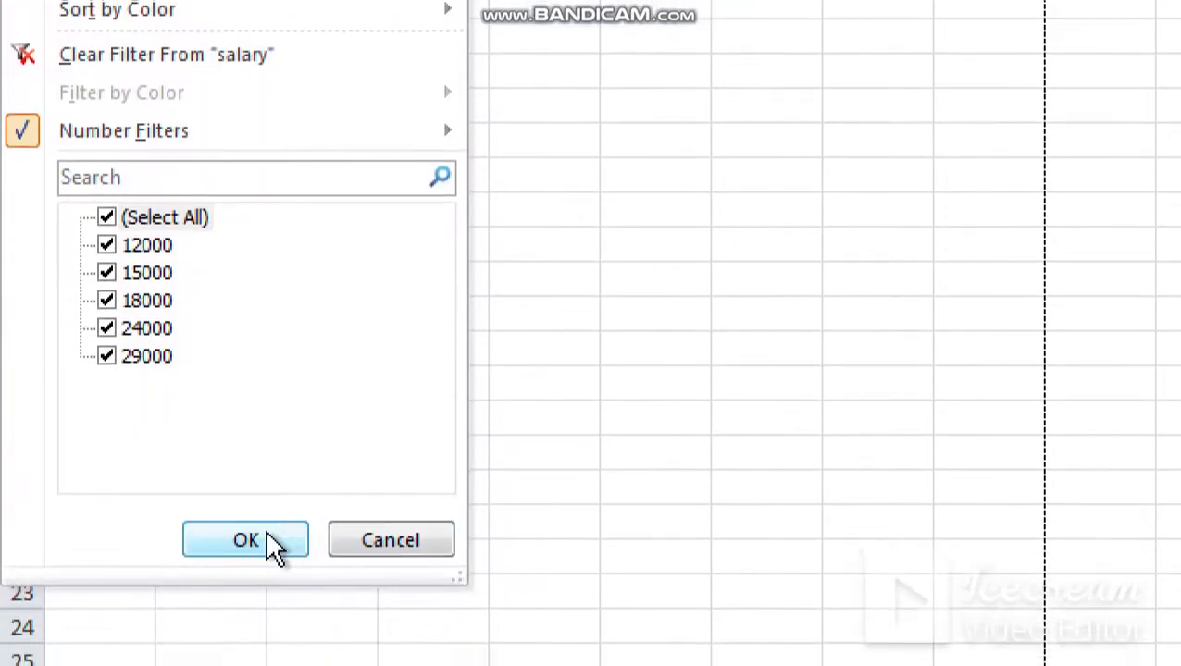
left_click(271, 545)
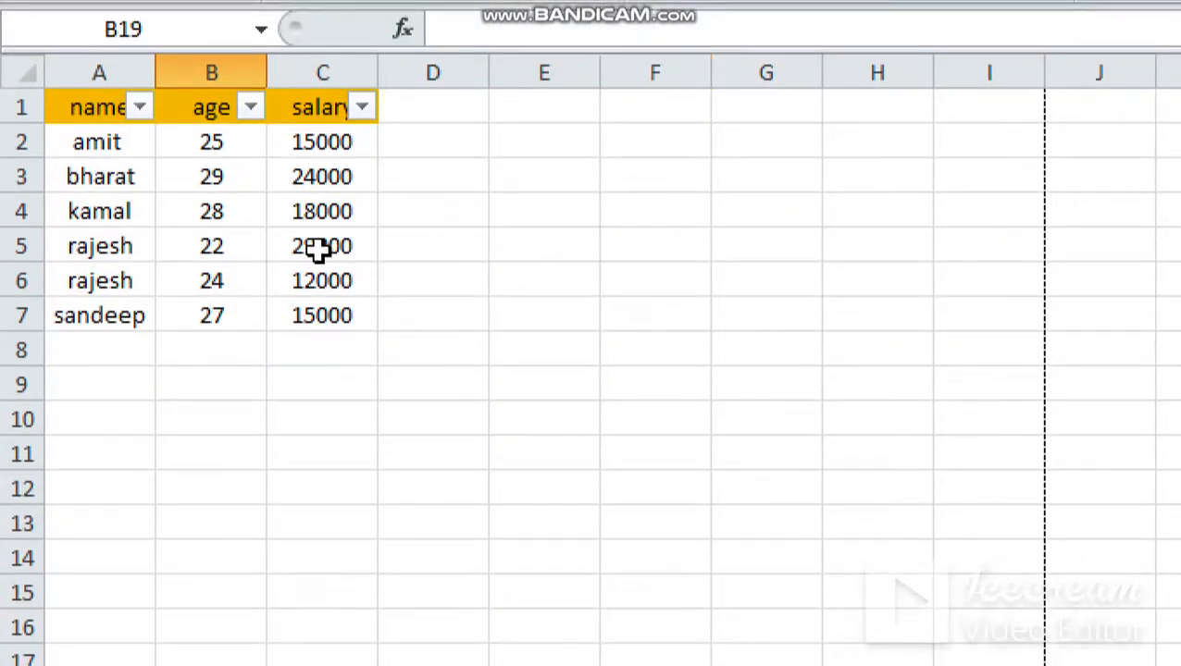
Step: Start a custom text filter on the name column with the first condition "equals" the name in row 3
left_click(139, 108)
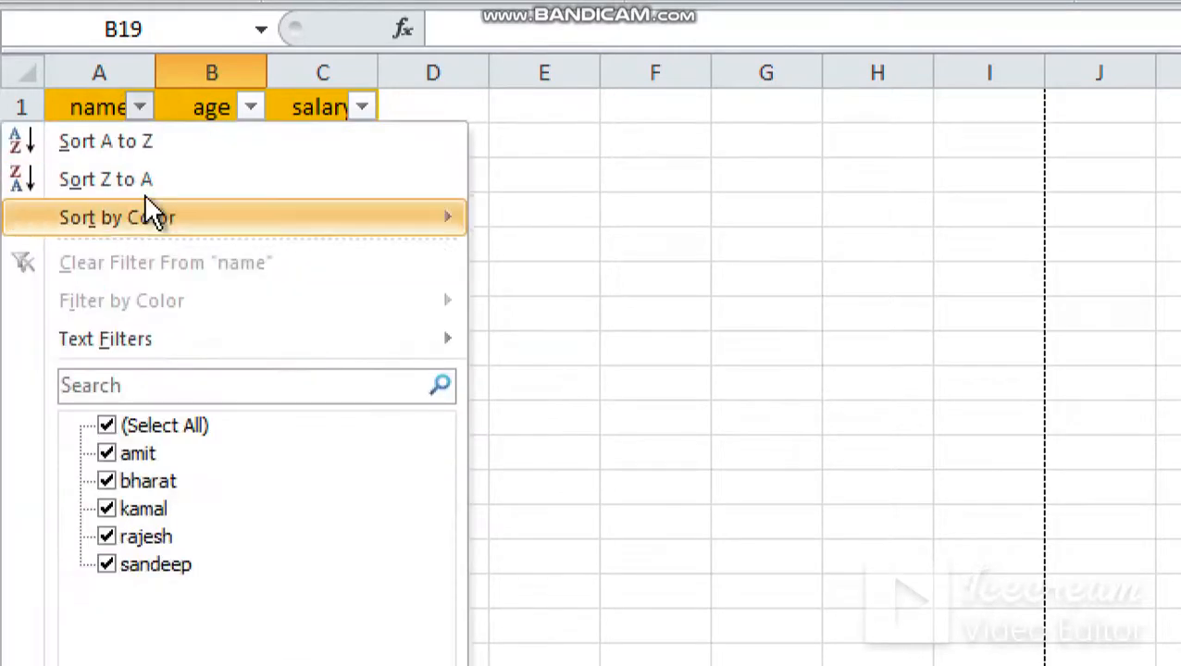
mouse_move(169, 353)
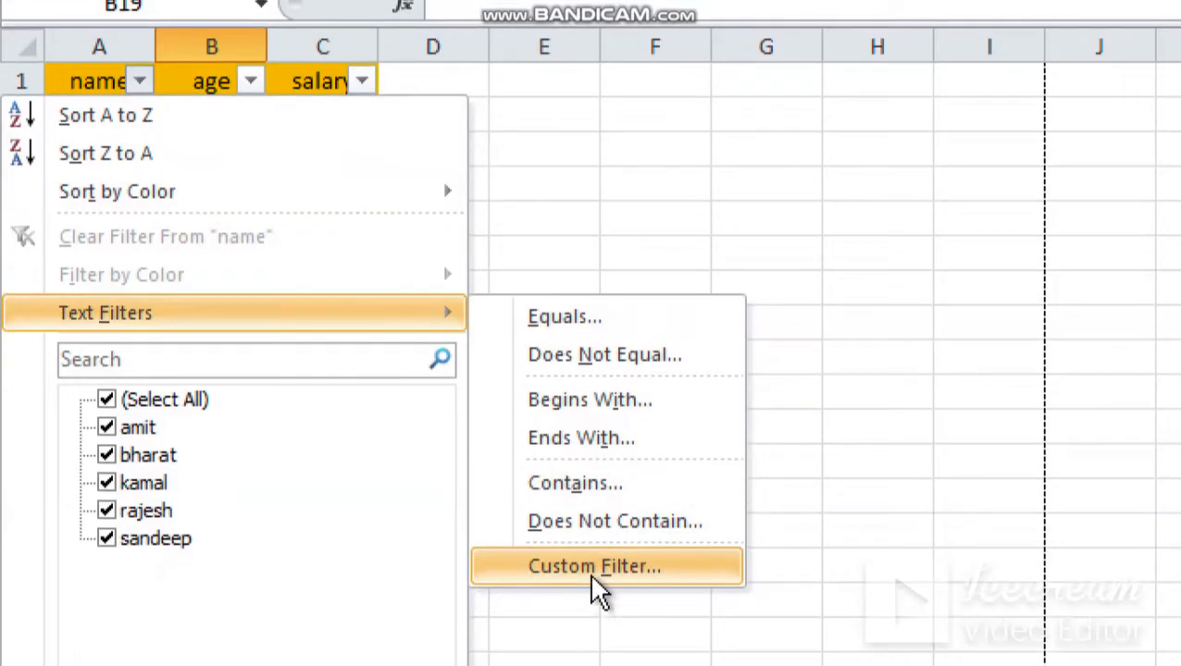
left_click(592, 598)
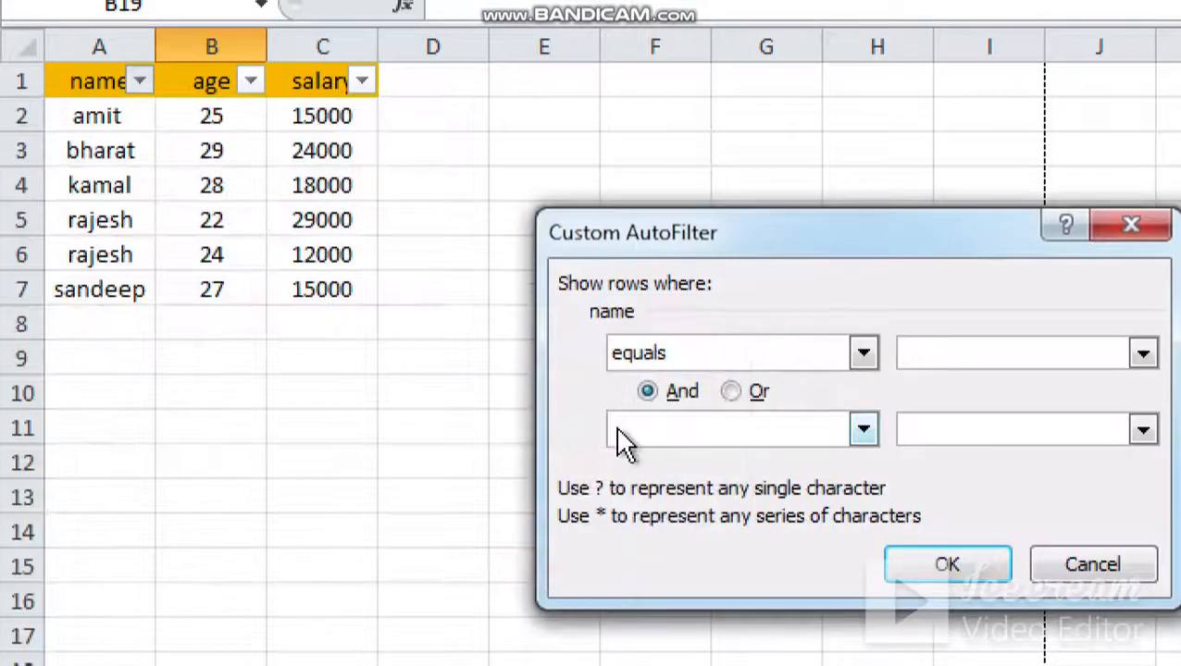
left_click_drag(715, 232, 424, 154)
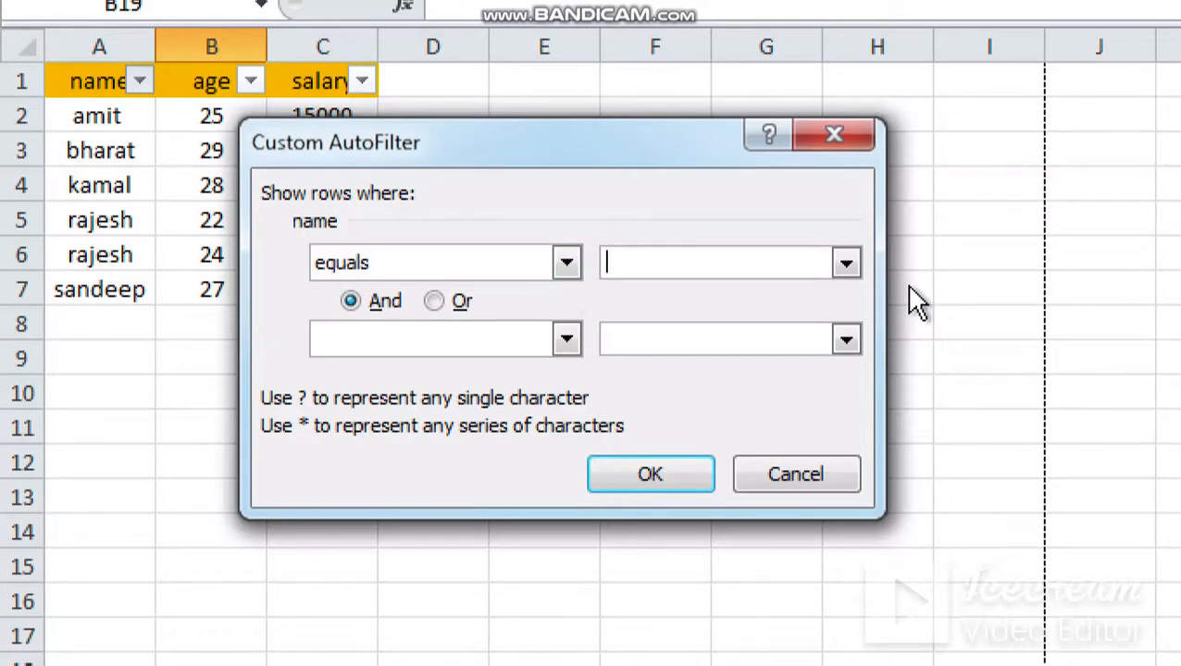
left_click(846, 265)
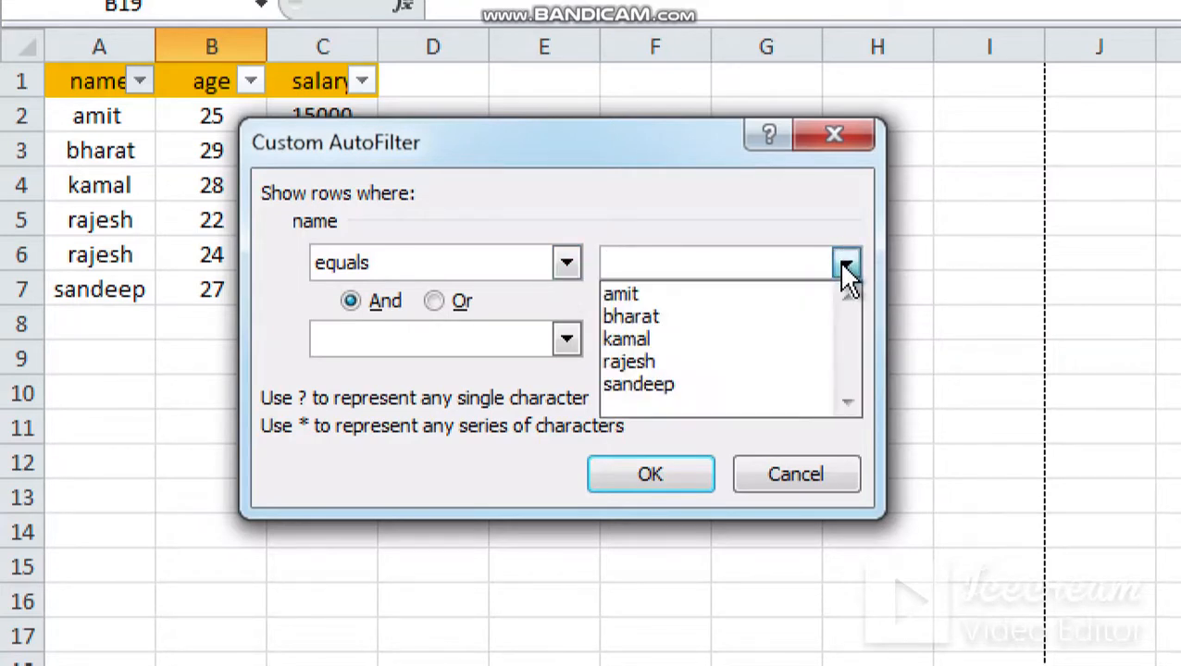
left_click(641, 317)
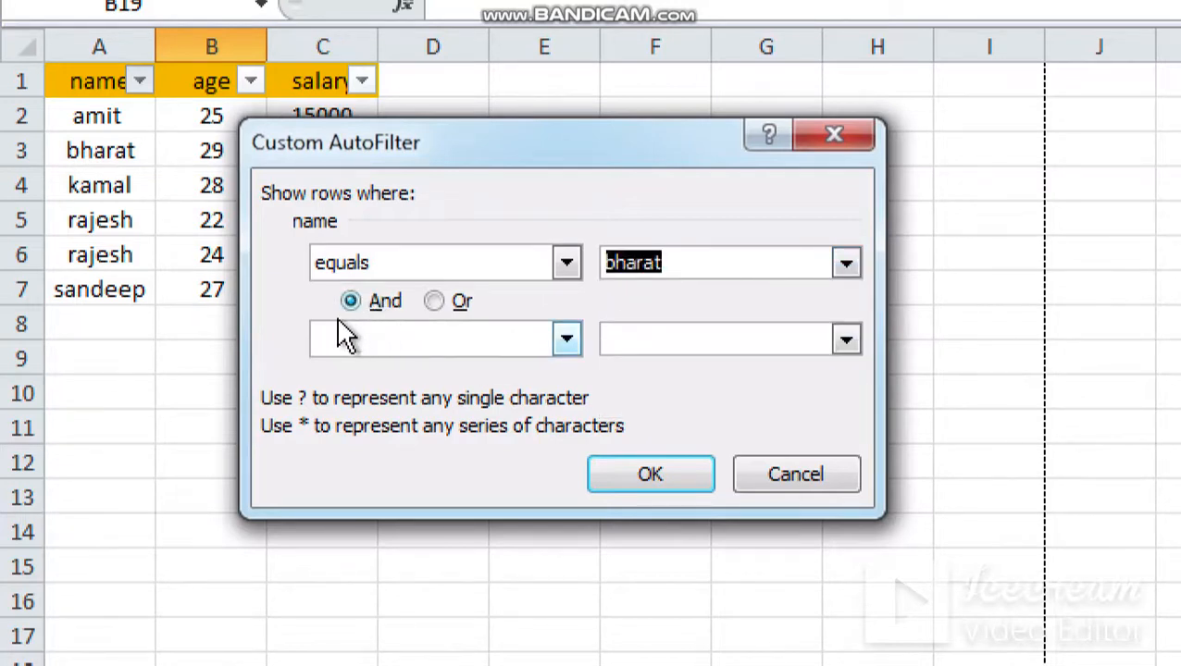
Step: Add an Or condition "equals" the name shared by rows 5 and 6, and apply the custom name filter
left_click(435, 302)
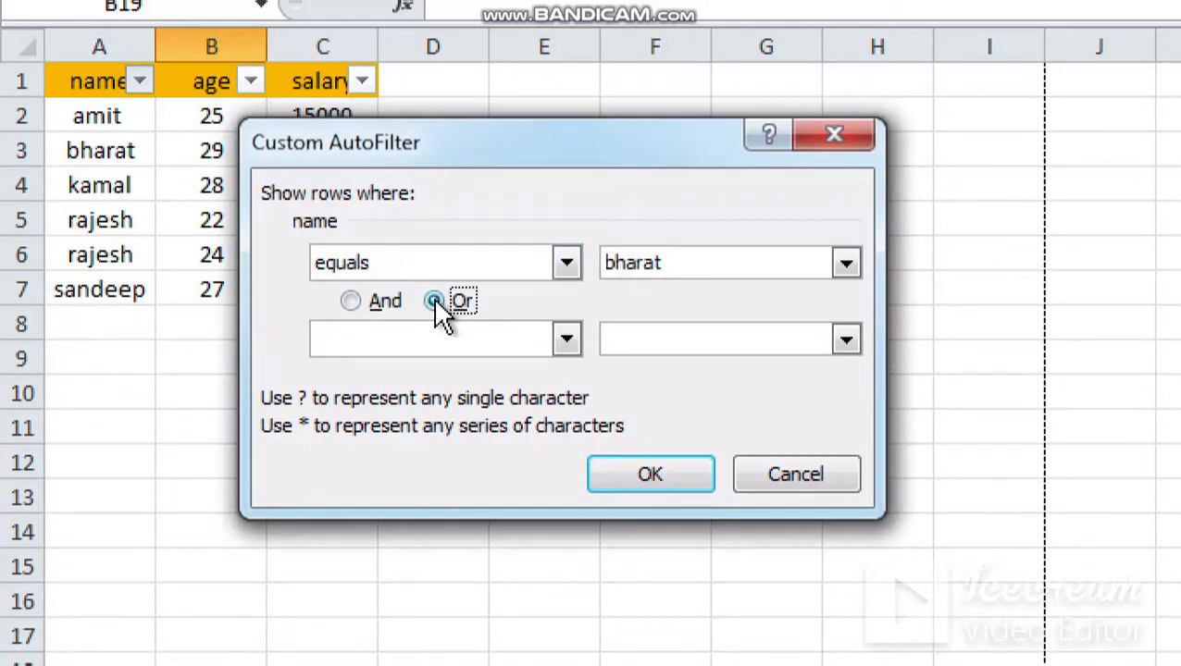
left_click(566, 341)
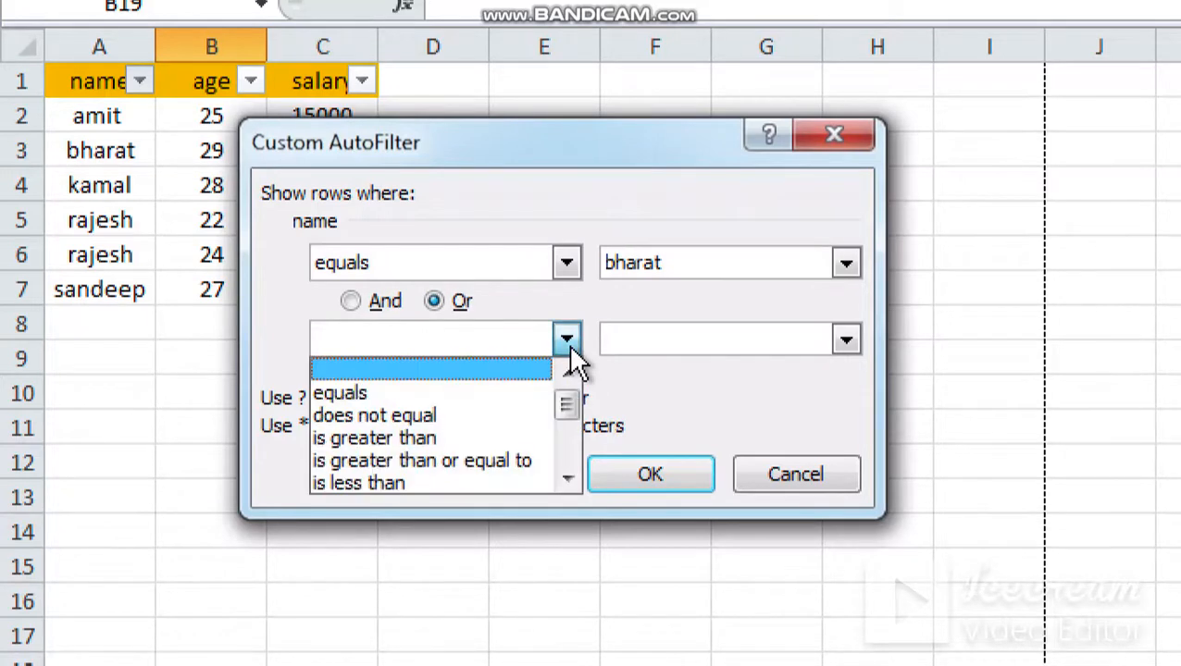
left_click(435, 396)
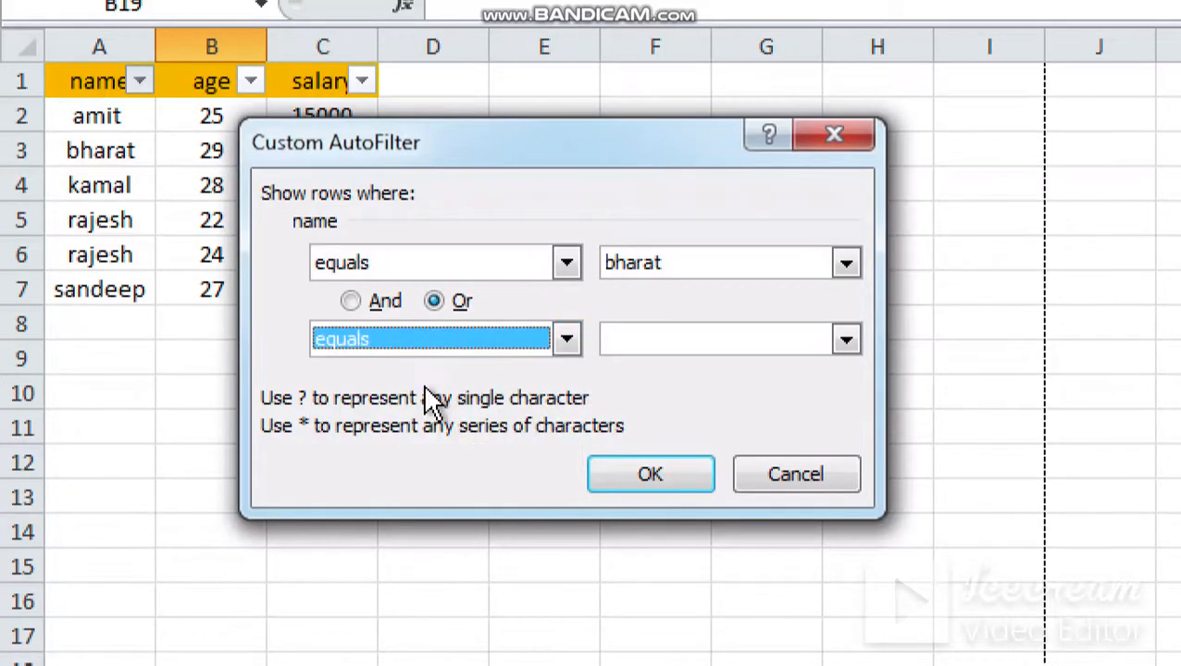
left_click(845, 341)
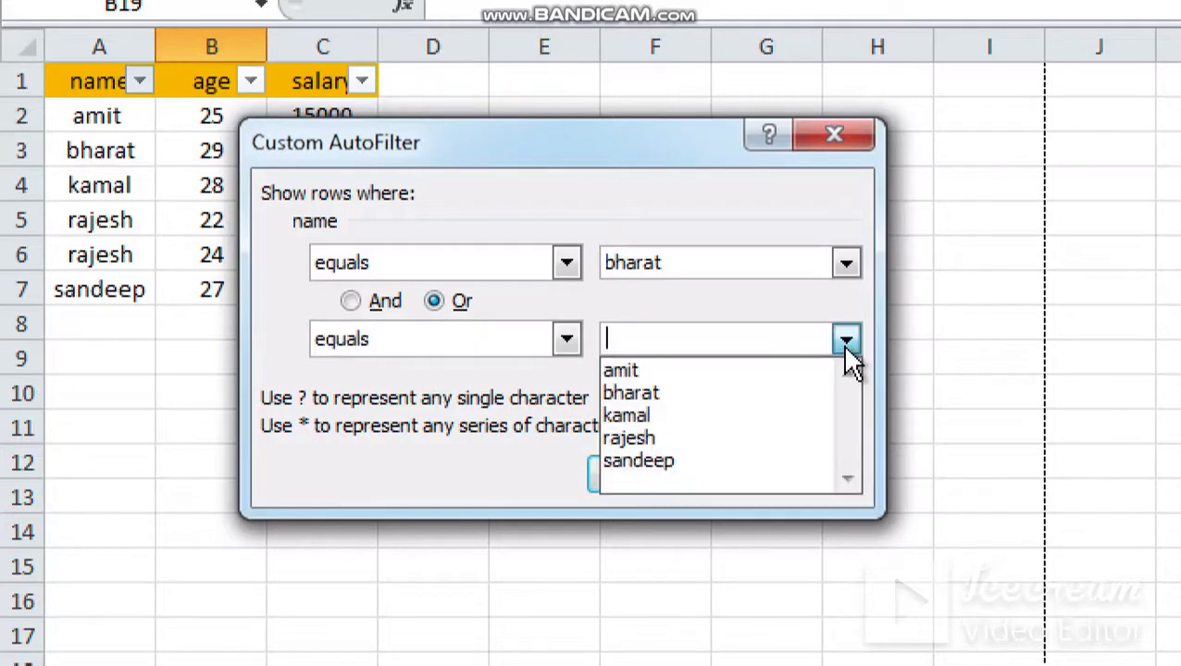
left_click(632, 441)
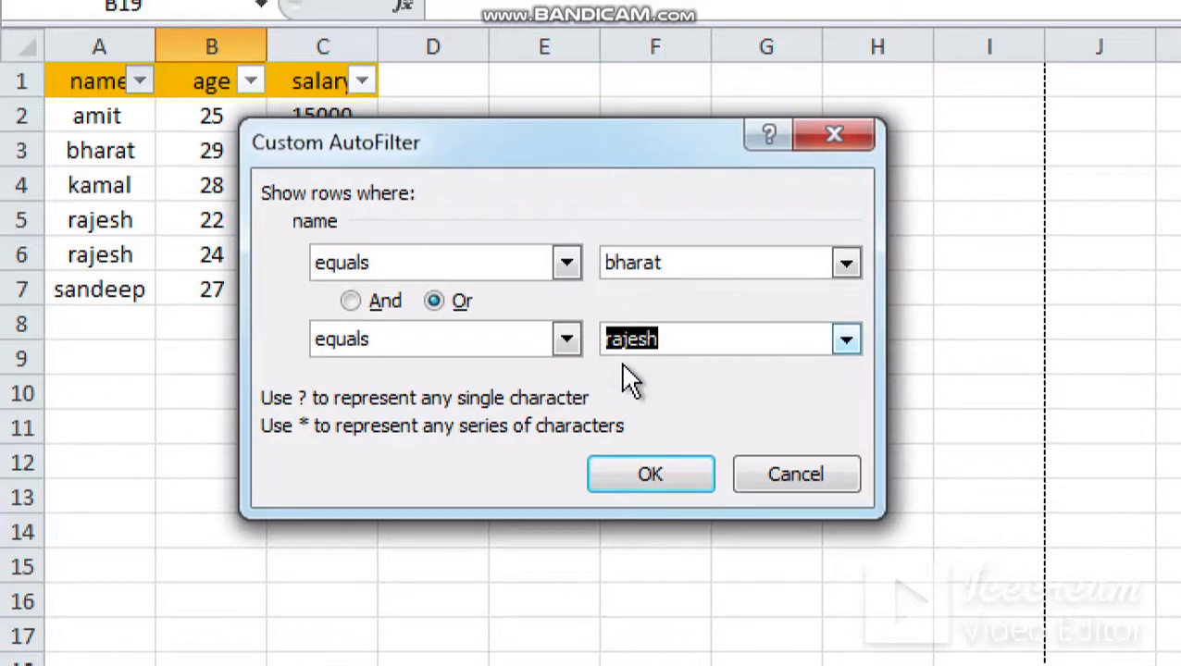
left_click(622, 479)
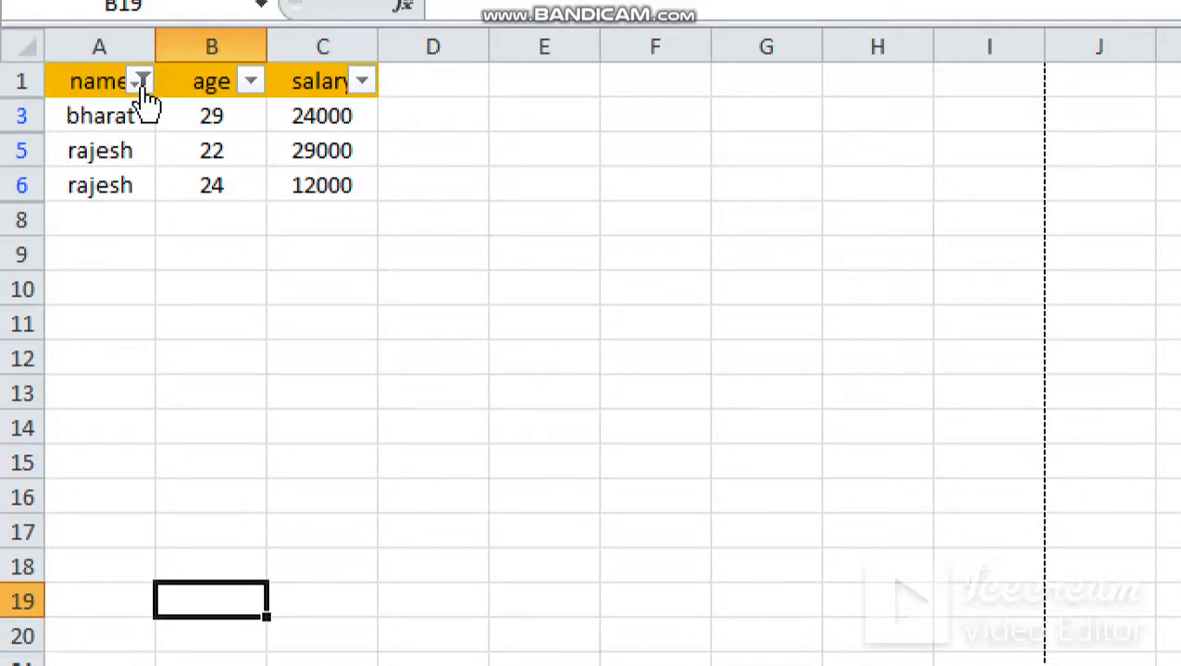
Step: Reselect all values in the name column's filter
mouse_move(144, 93)
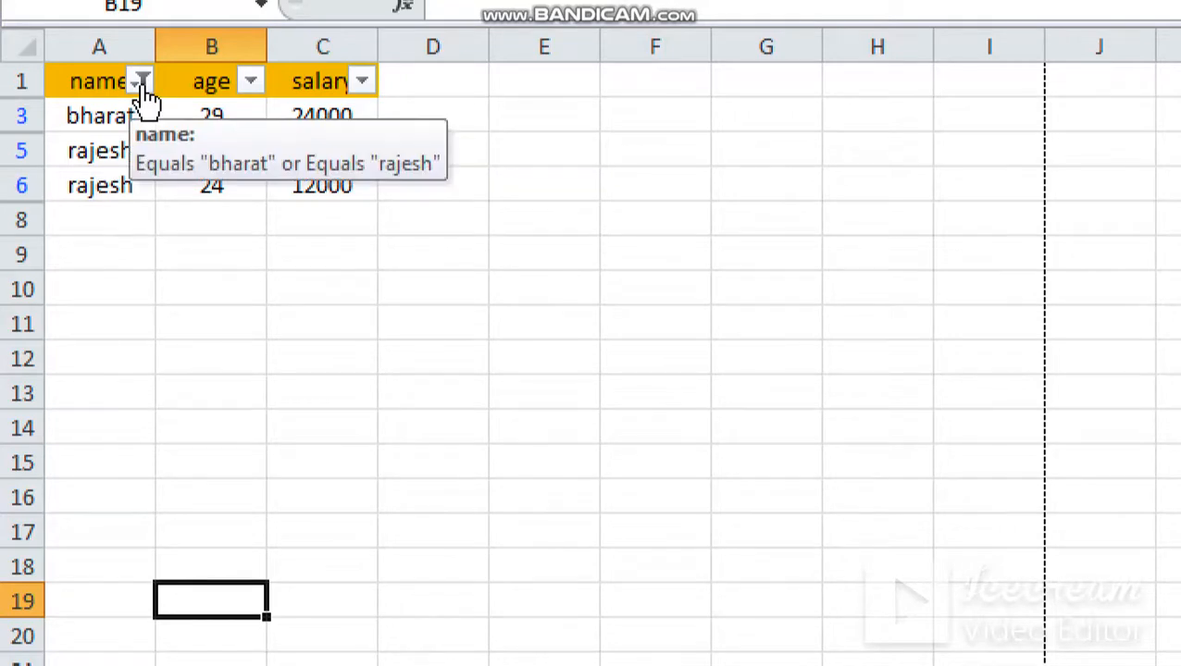
left_click(142, 84)
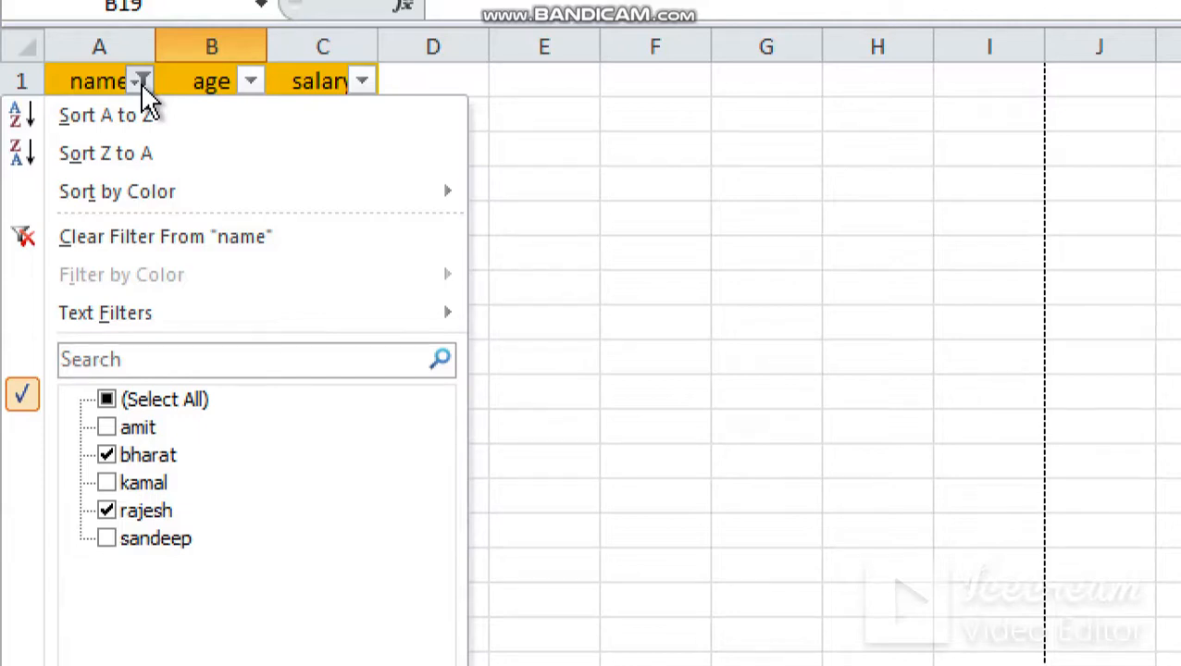
left_click(109, 401)
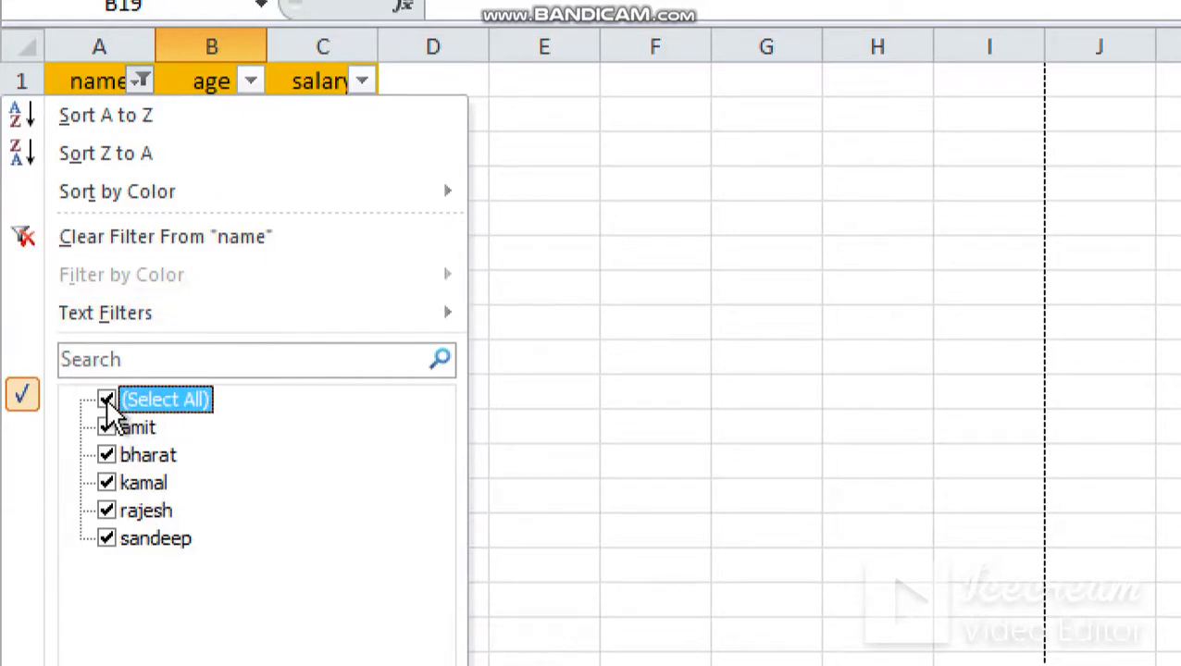